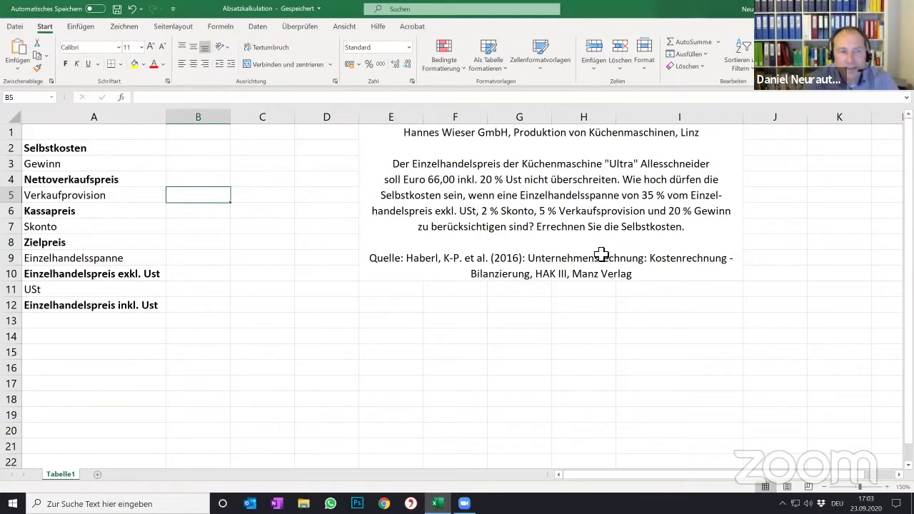
# Enter the gross retail price 66 in cell B12.
pyautogui.click(490, 144)
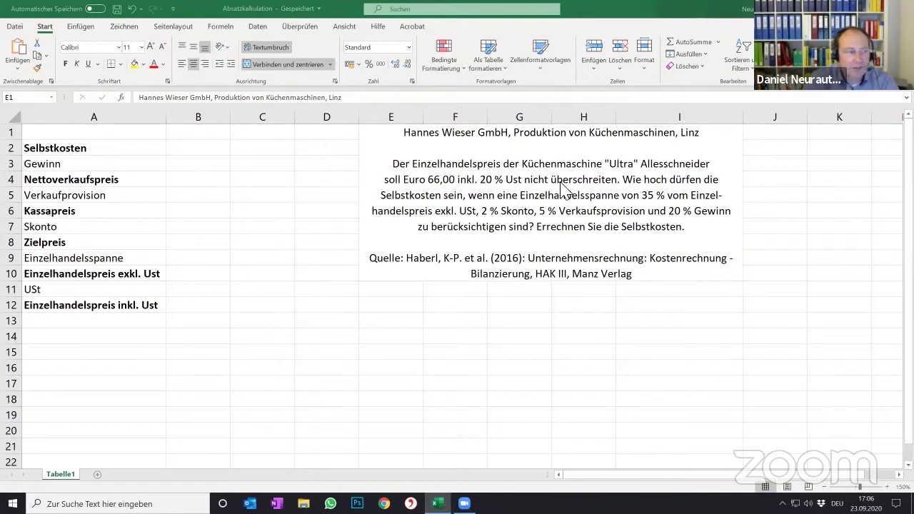
pyautogui.click(196, 306)
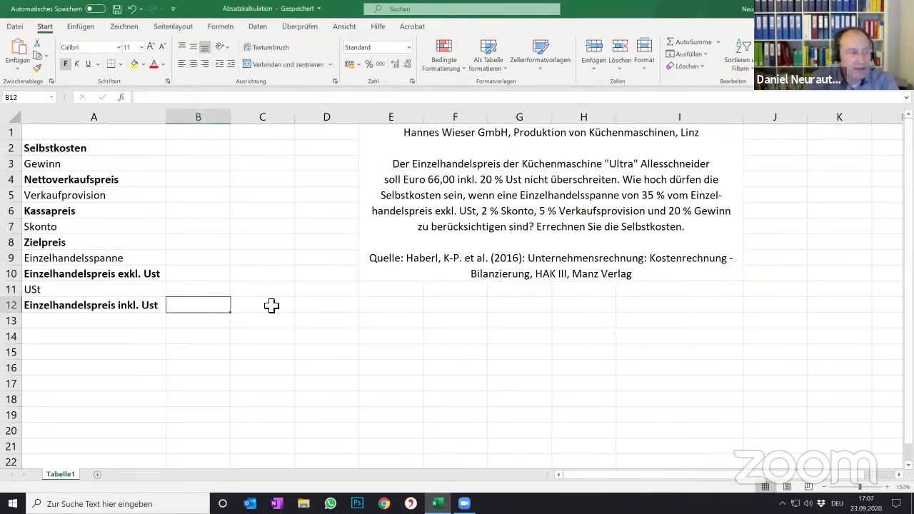
pyautogui.write('66')
pyautogui.press('Return')
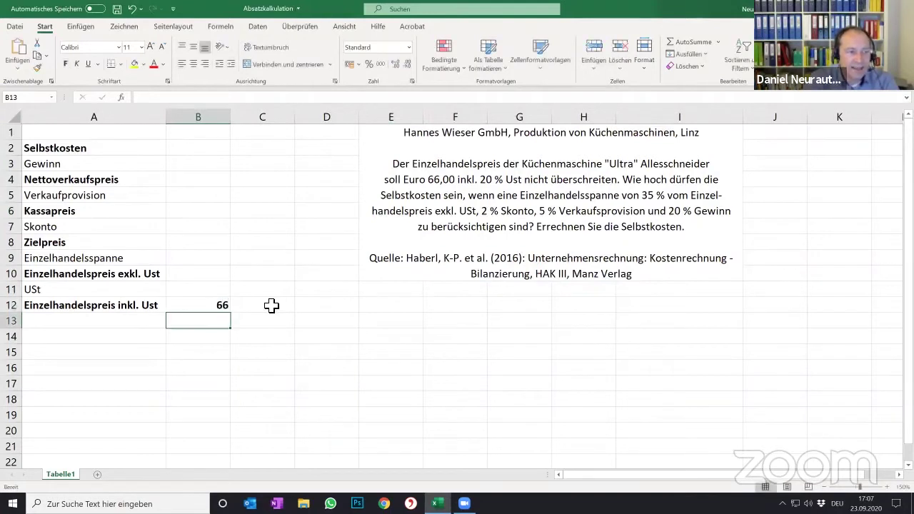
# Format B2:B12 as Number with two decimals so B12 shows 66,00.
pyautogui.moveTo(218, 148); pyautogui.dragTo(198, 306)
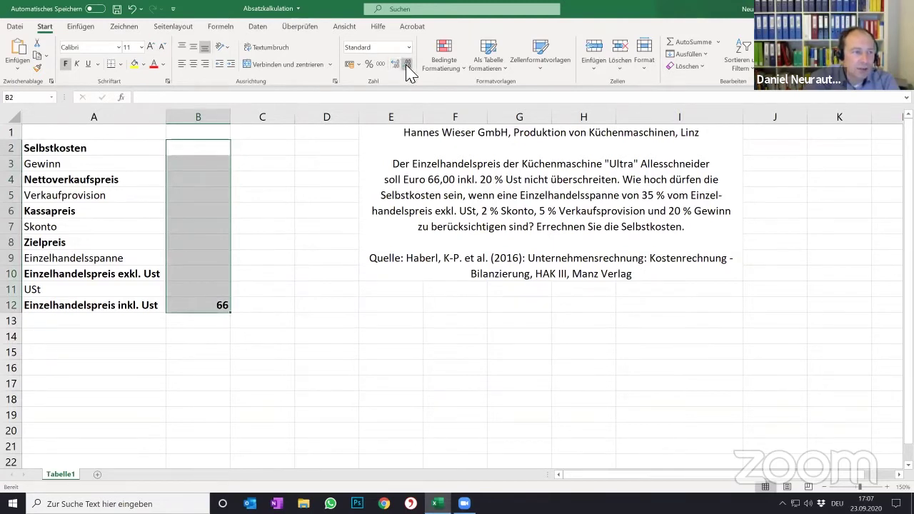
pyautogui.rightClick(188, 303)
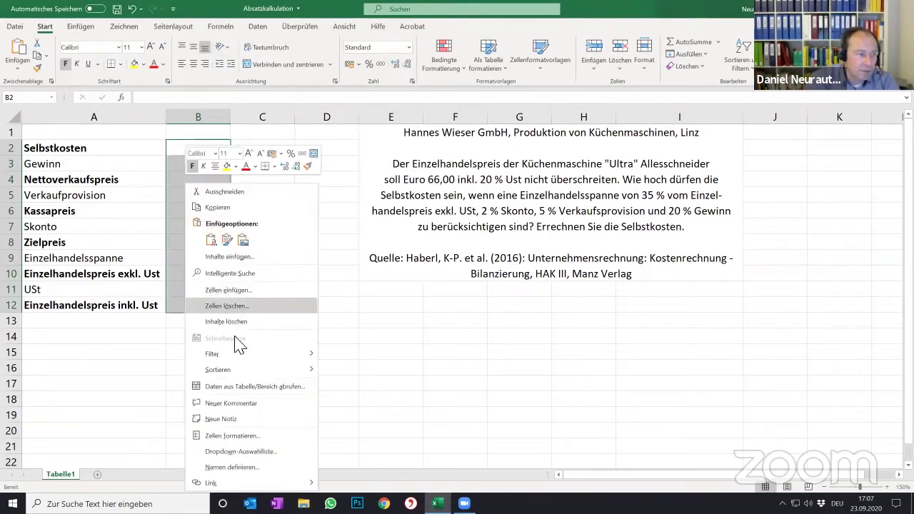
pyautogui.click(235, 436)
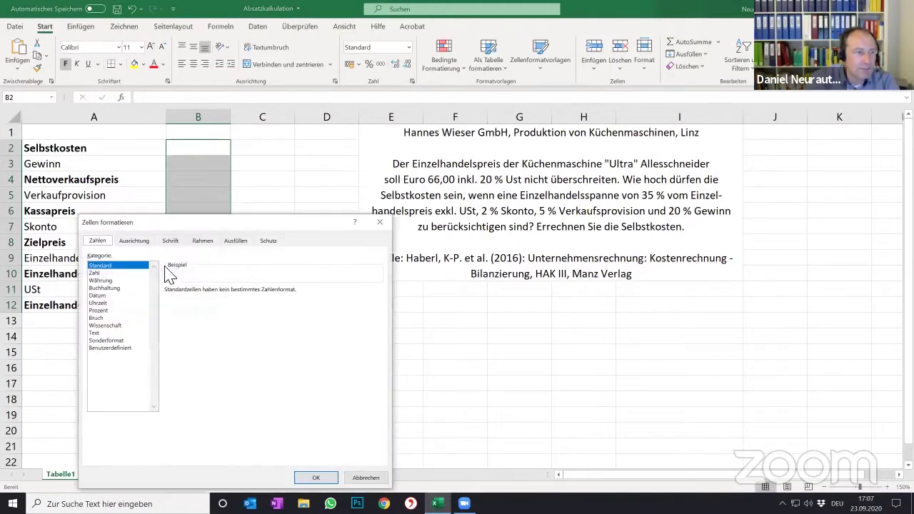
pyautogui.click(108, 273)
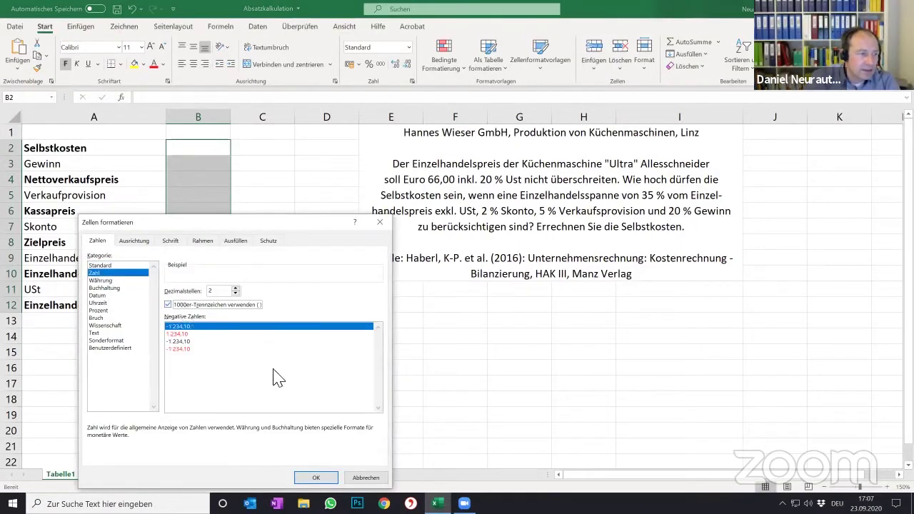
pyautogui.moveTo(321, 223); pyautogui.dragTo(360, 136)
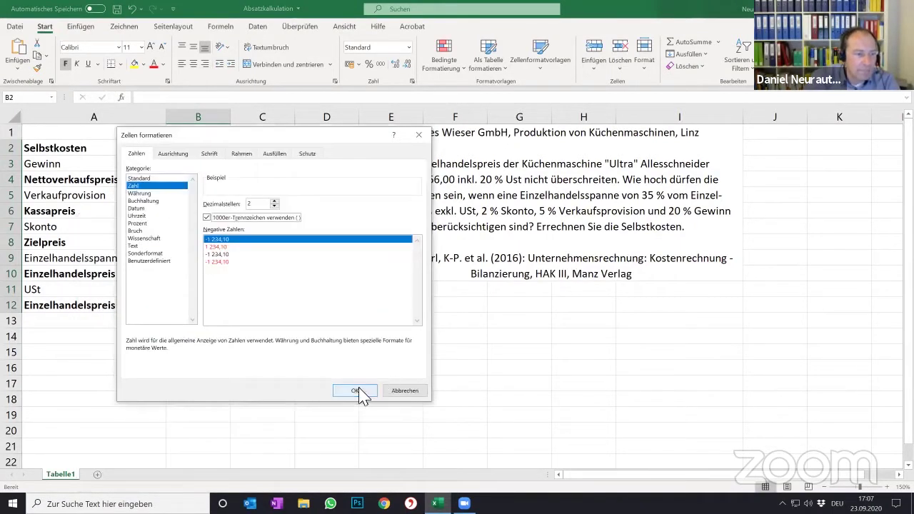
pyautogui.click(360, 393)
pyautogui.click(404, 357)
pyautogui.click(200, 306)
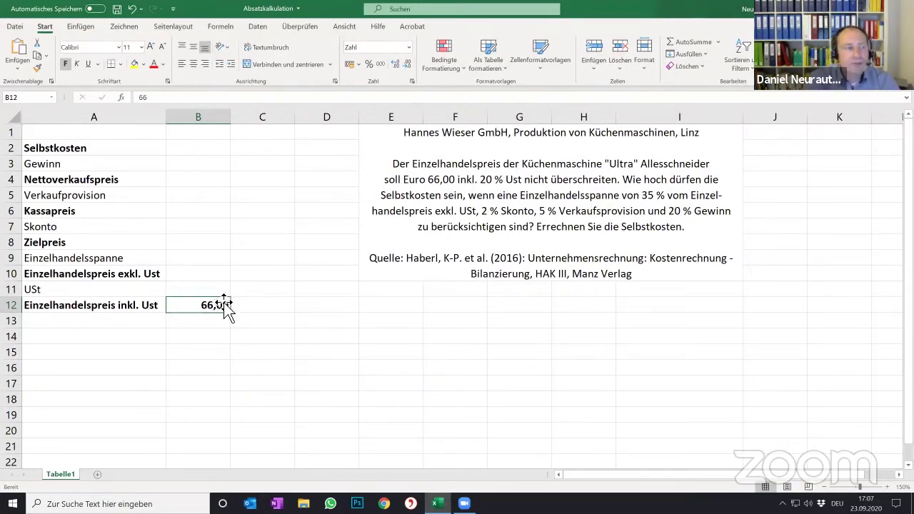
# Enter =B12*20/120 in B11 to get the 11,00 VAT share.
pyautogui.click(217, 289)
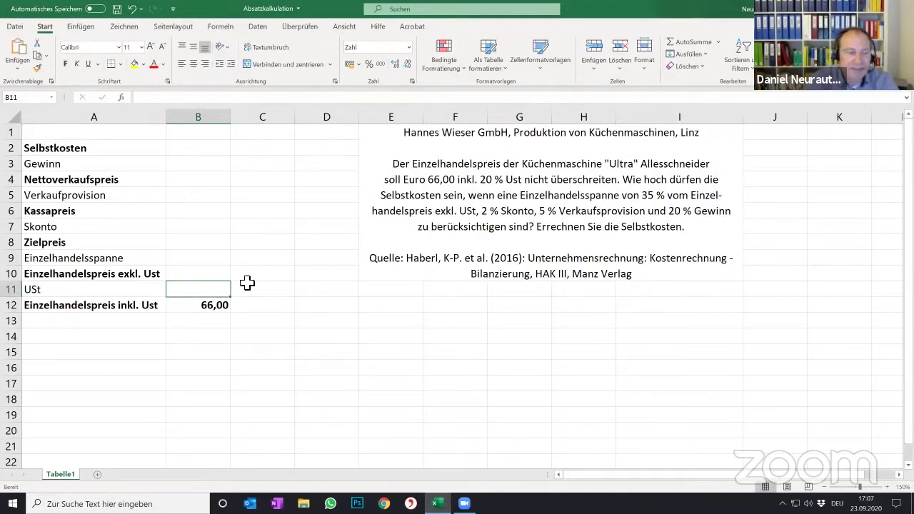
pyautogui.write('=')
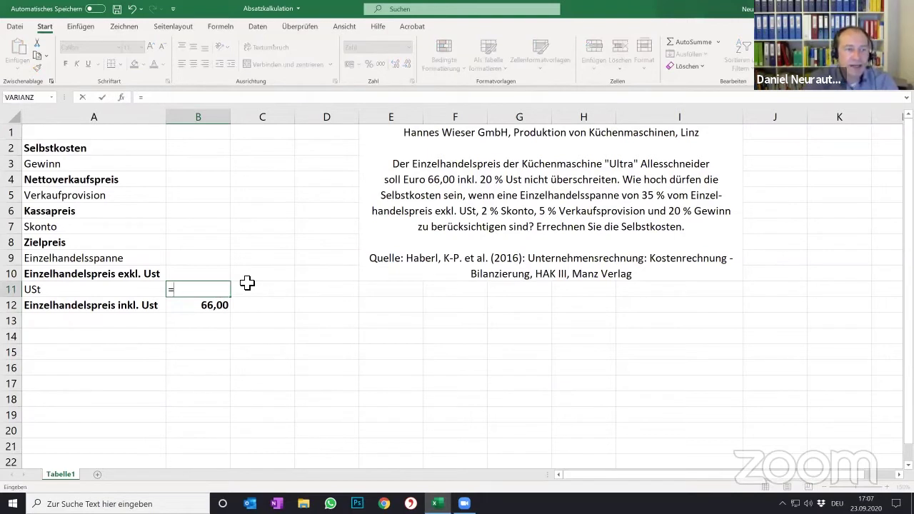
pyautogui.click(188, 313)
pyautogui.write('*')
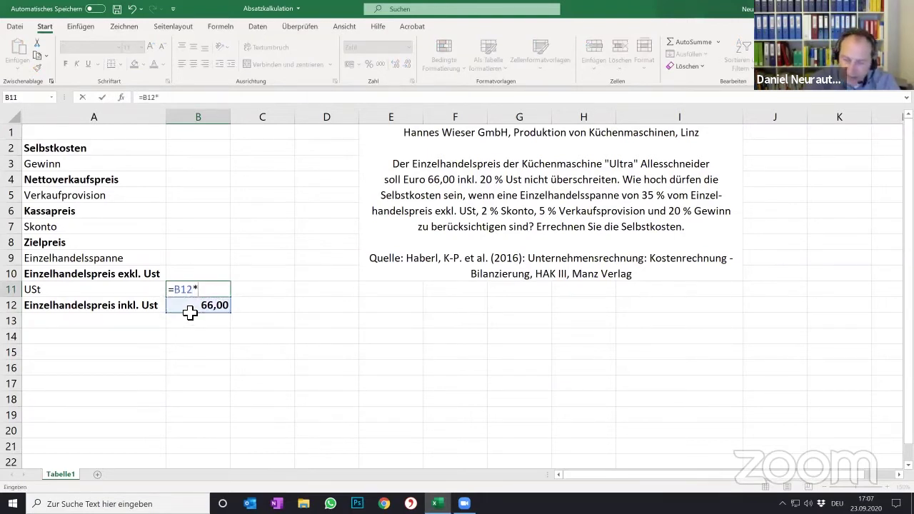
pyautogui.write('100/')
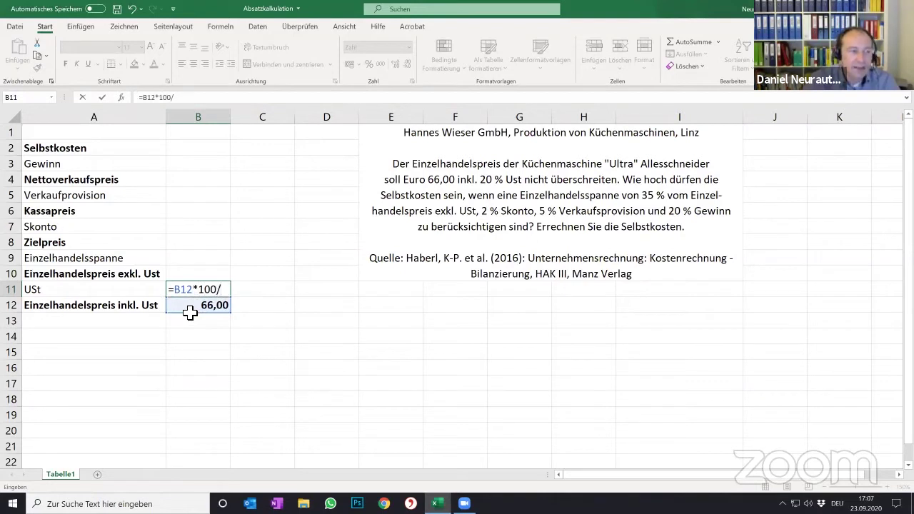
pyautogui.press('BackSpace')
pyautogui.press('BackSpace')
pyautogui.press('BackSpace')
pyautogui.press('BackSpace')
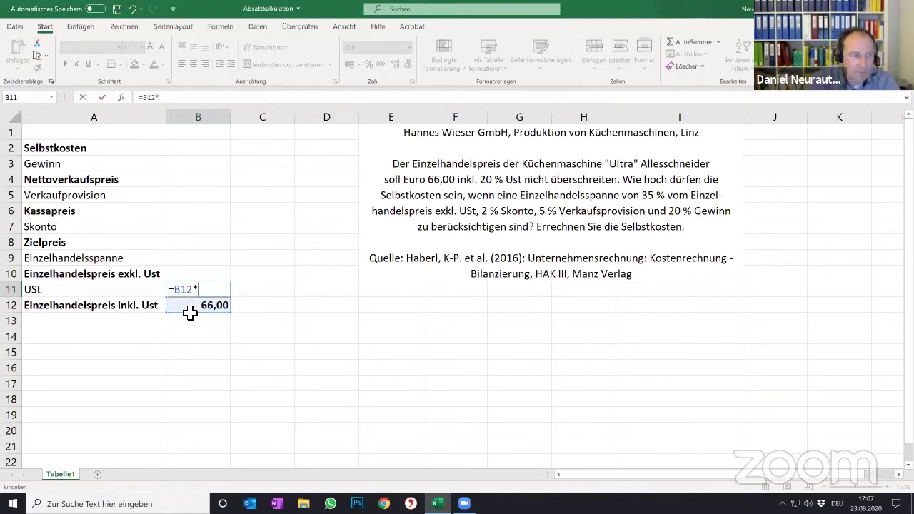
pyautogui.write('20/')
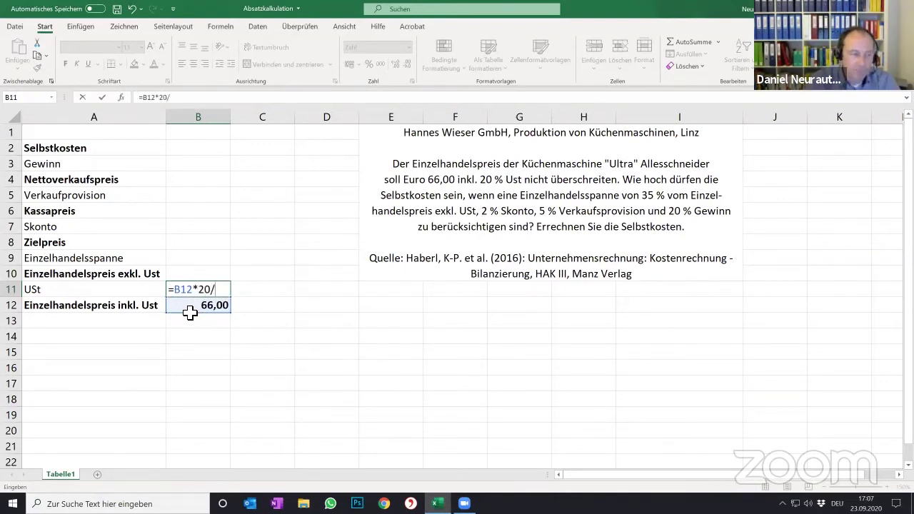
pyautogui.write('1')
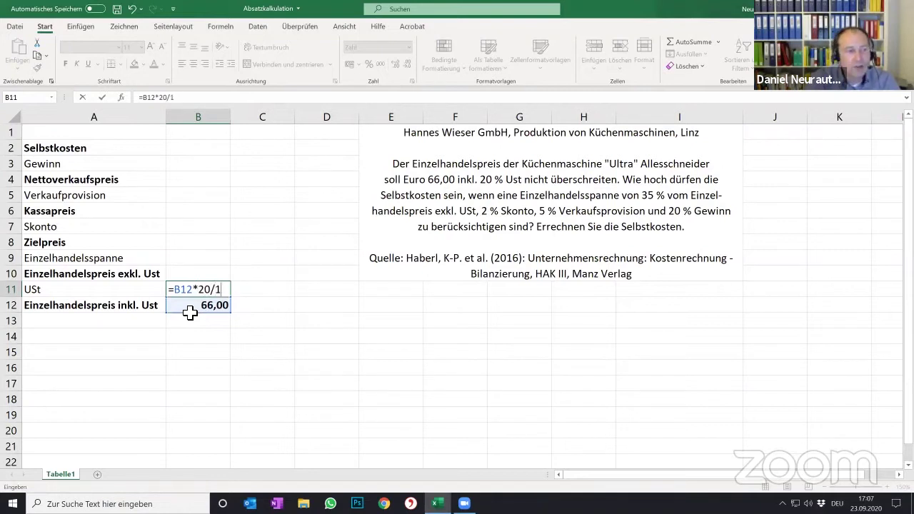
pyautogui.write('20')
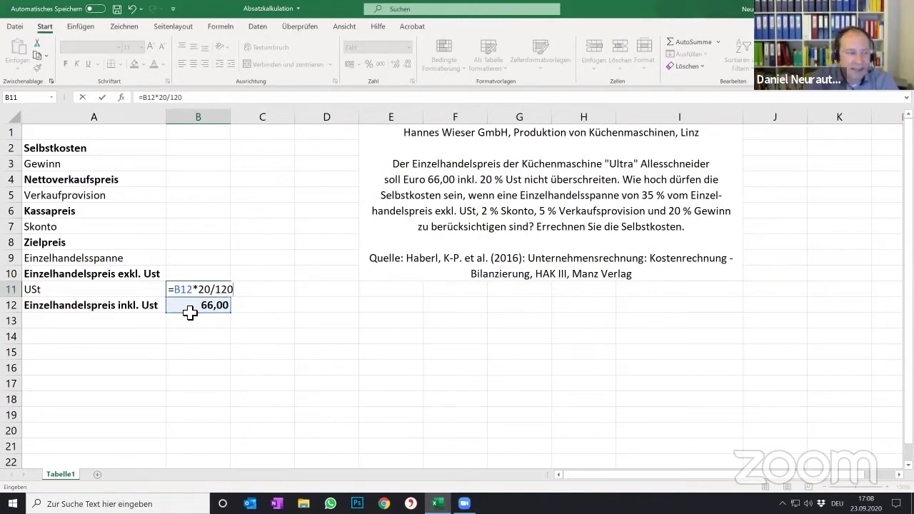
pyautogui.press('Return')
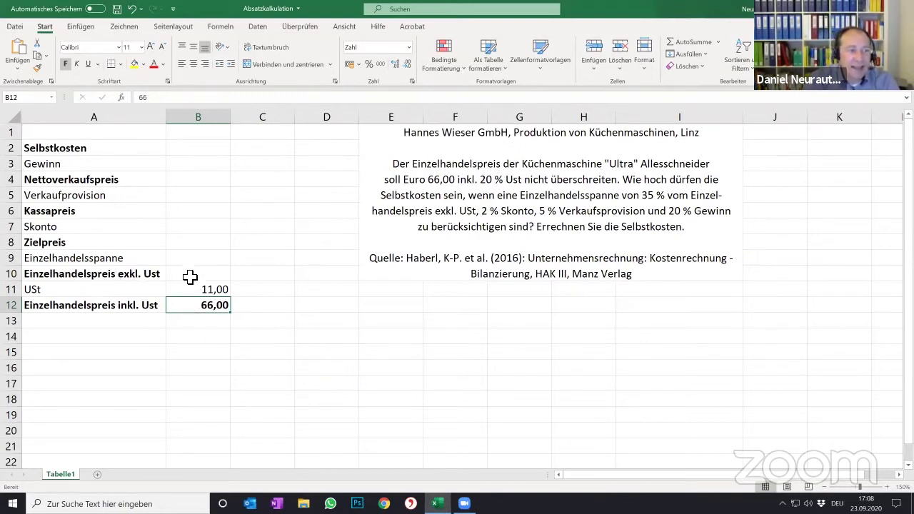
# Enter =B12-B11 in B10, giving the 55,00 retail price excluding VAT.
pyautogui.click(190, 277)
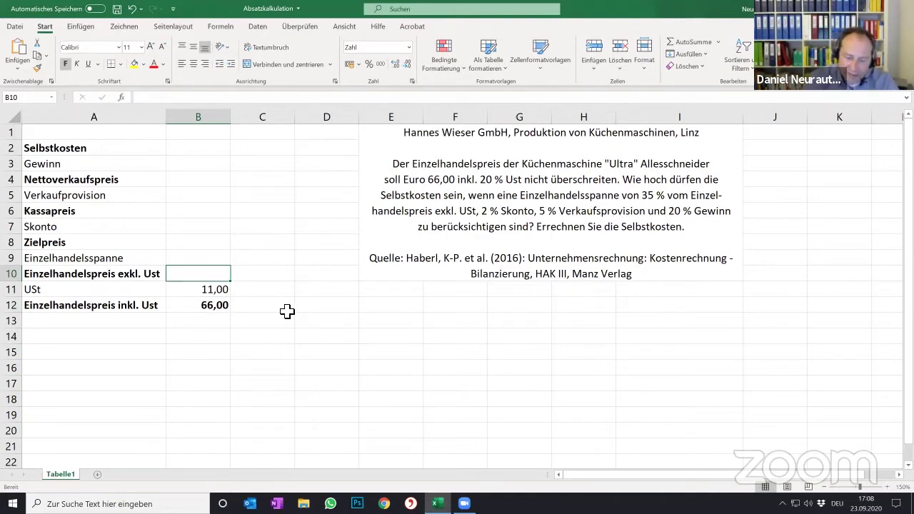
pyautogui.write('=')
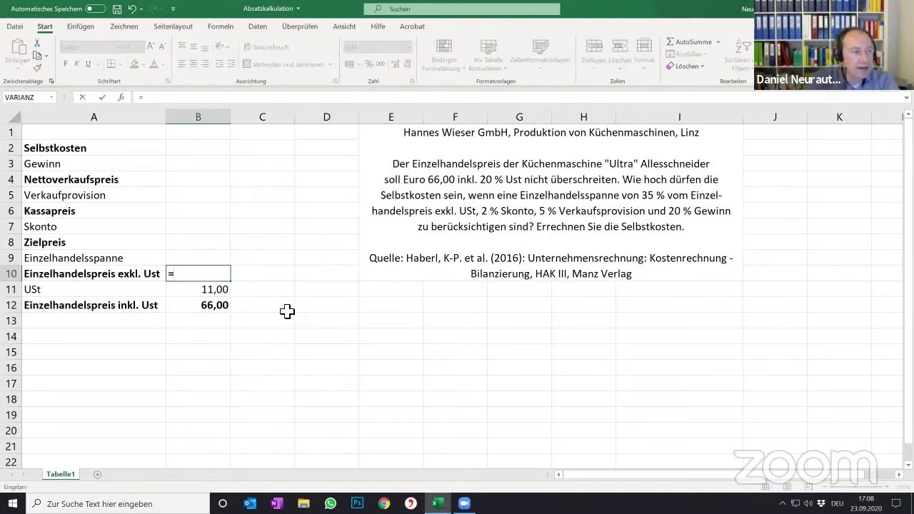
pyautogui.click(223, 309)
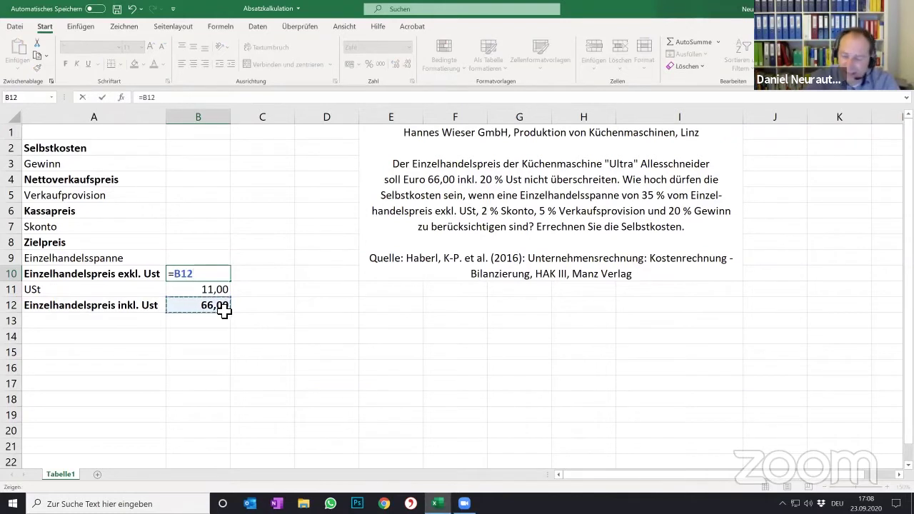
pyautogui.write('-')
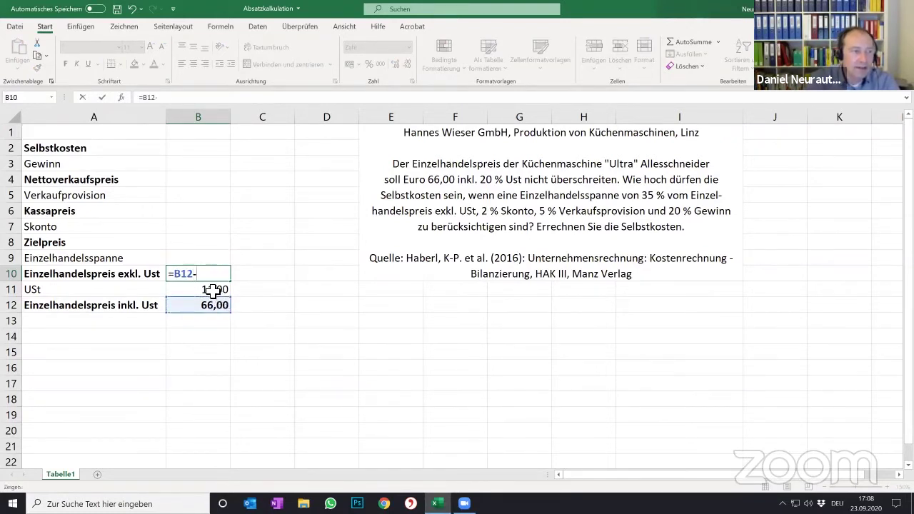
pyautogui.click(214, 290)
pyautogui.press('Return')
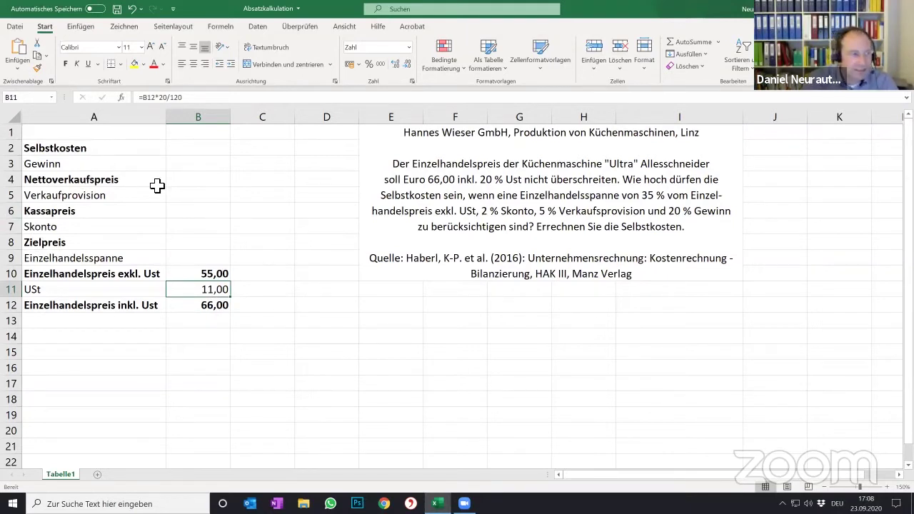
# Enter =B10*35/100 in B9 for the 19,25 Einzelhandelsspanne.
pyautogui.click(209, 243)
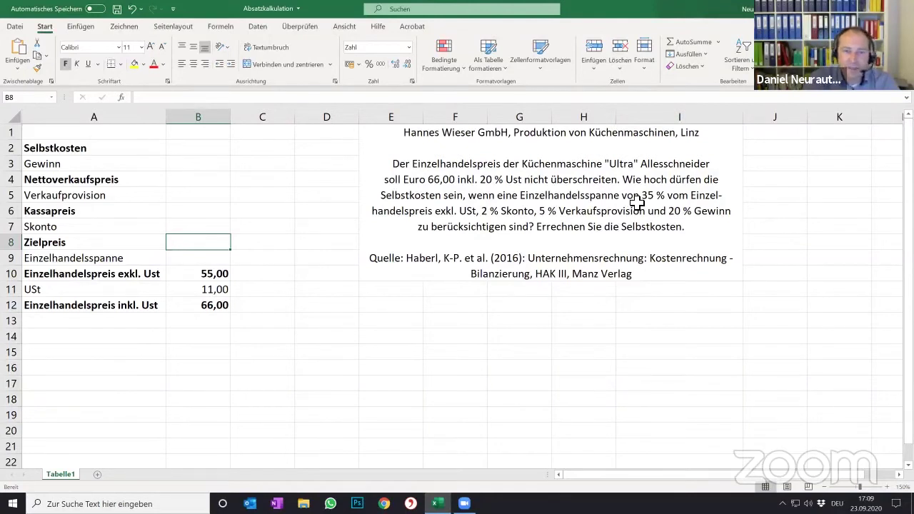
pyautogui.click(222, 260)
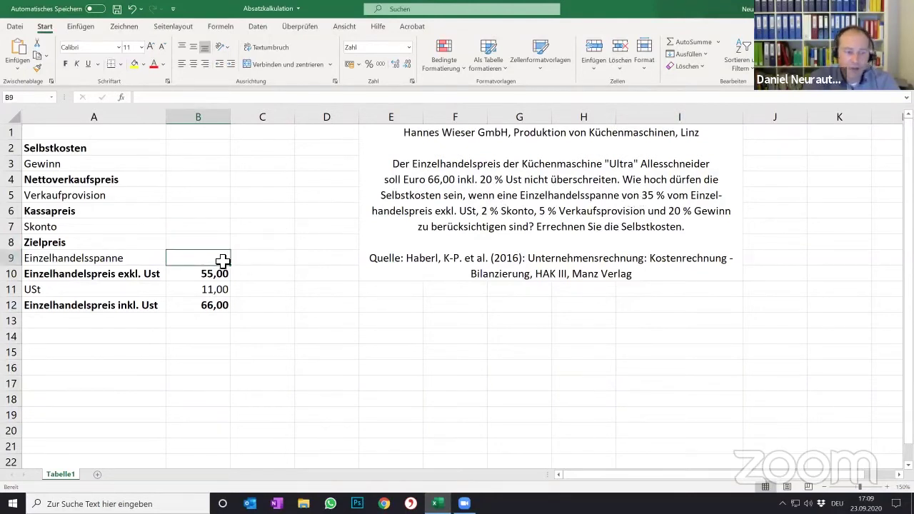
pyautogui.write('=')
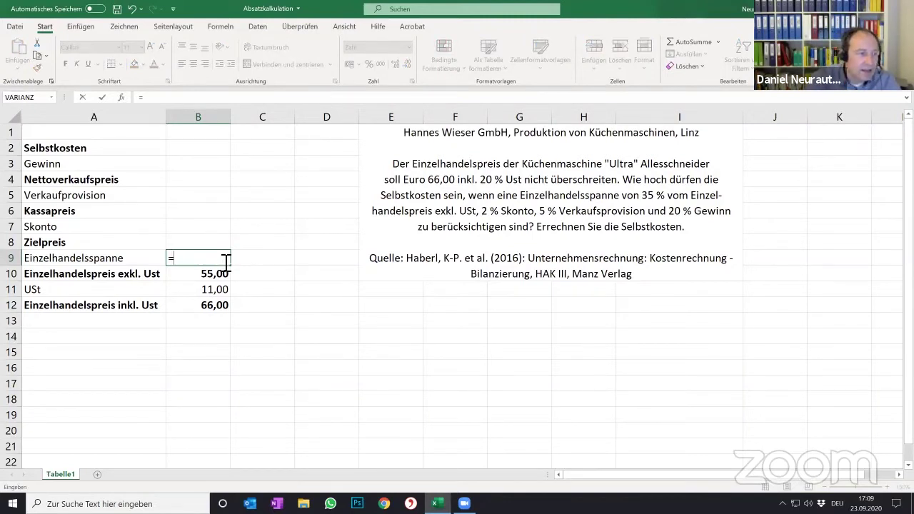
pyautogui.click(218, 275)
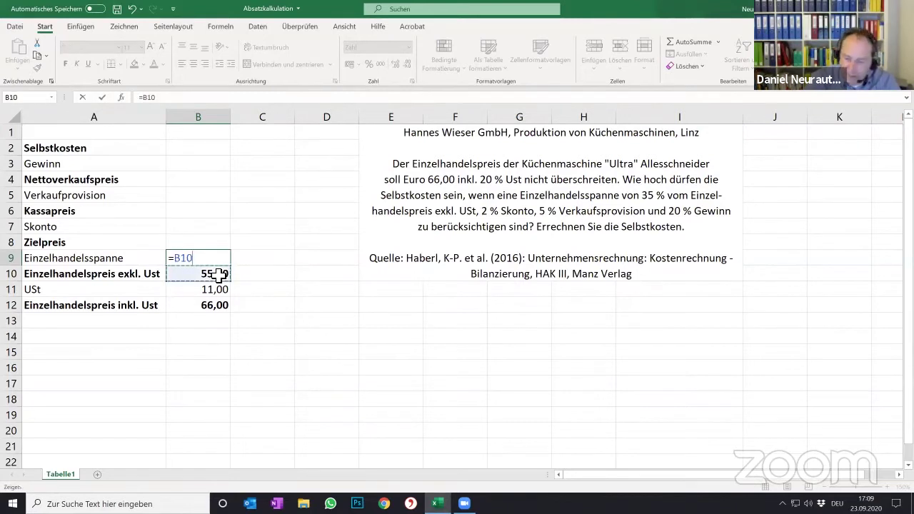
pyautogui.write('*35/')
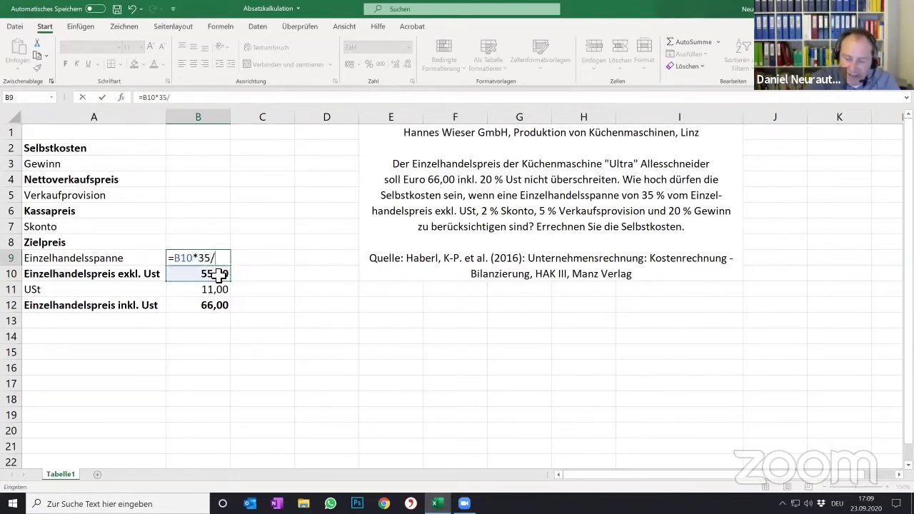
pyautogui.write('100')
pyautogui.press('Return')
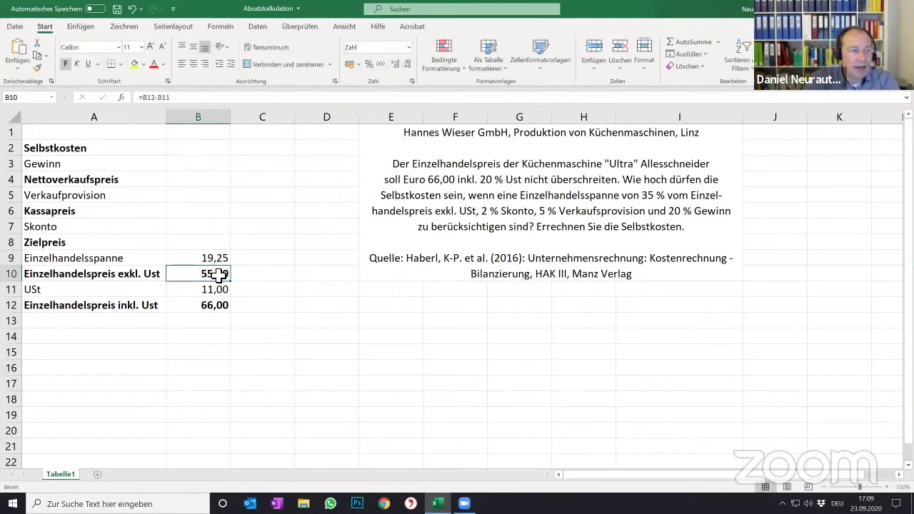
# Check the B9 margin formula against the task description figures.
pyautogui.click(229, 259)
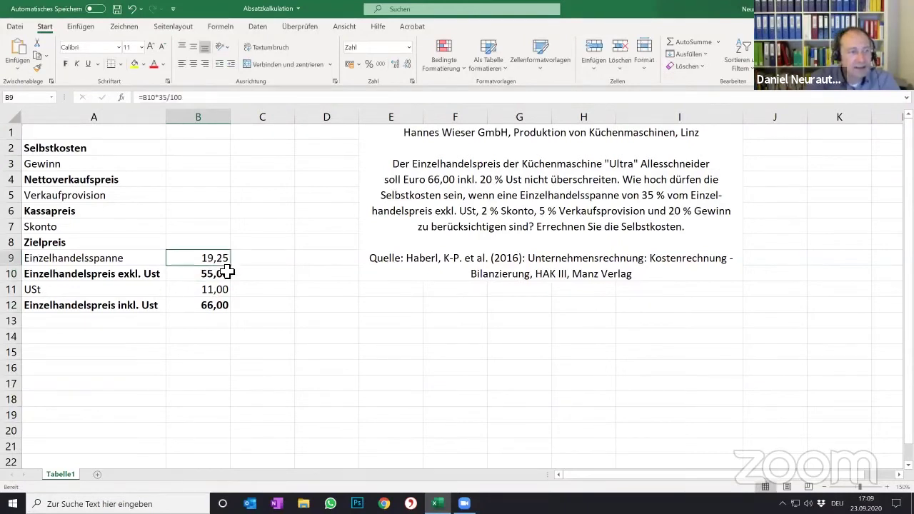
pyautogui.click(231, 274)
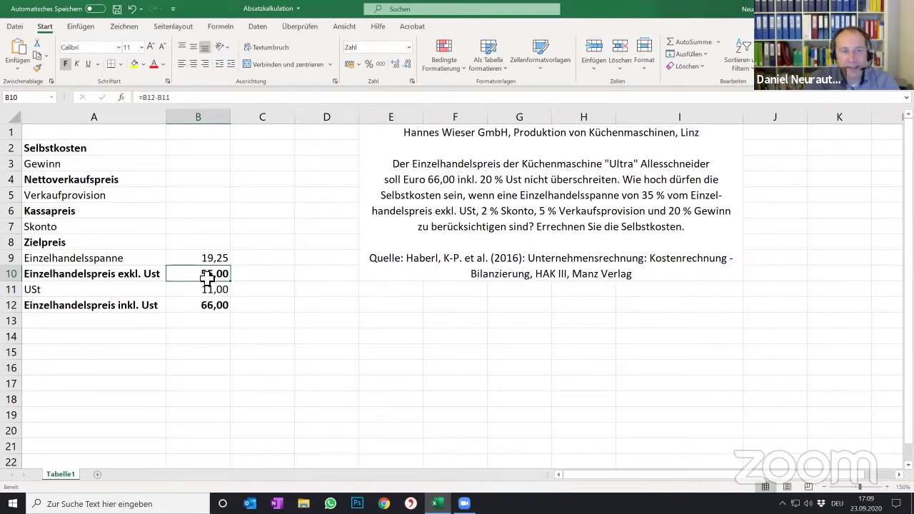
pyautogui.click(652, 197)
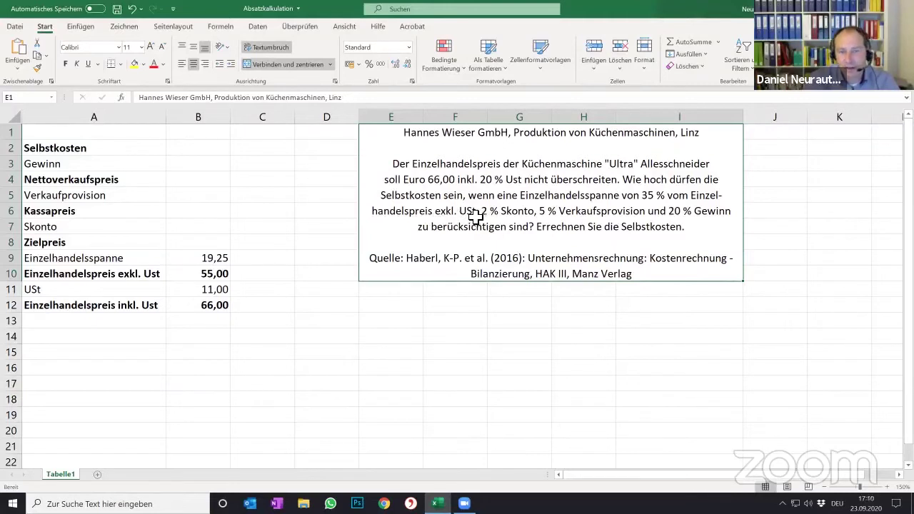
pyautogui.click(207, 259)
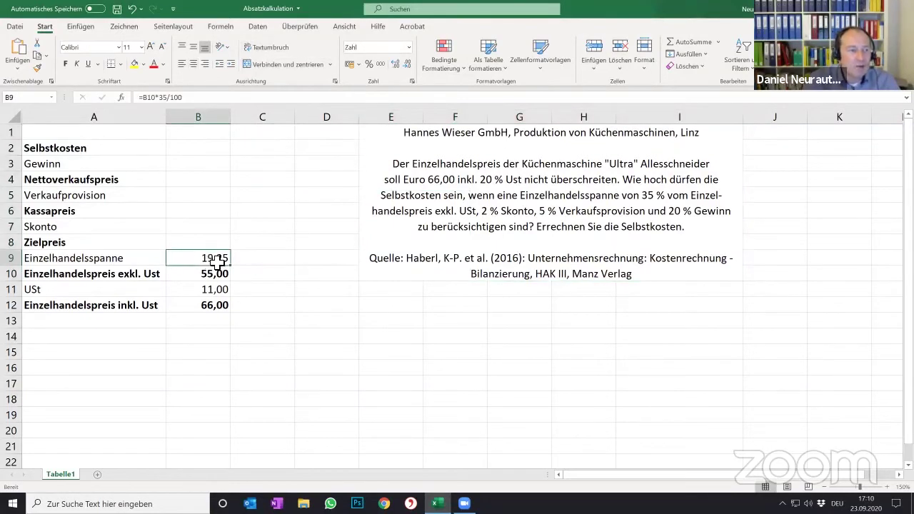
pyautogui.click(204, 246)
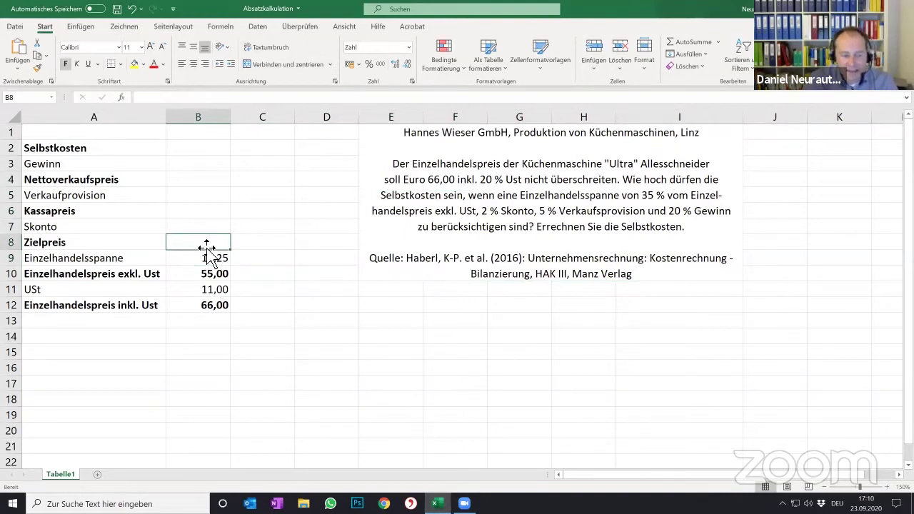
# Enter =B10-B9 in B8 so the Zielpreis reads 35,75.
pyautogui.doubleClick(222, 240)
pyautogui.write('=')
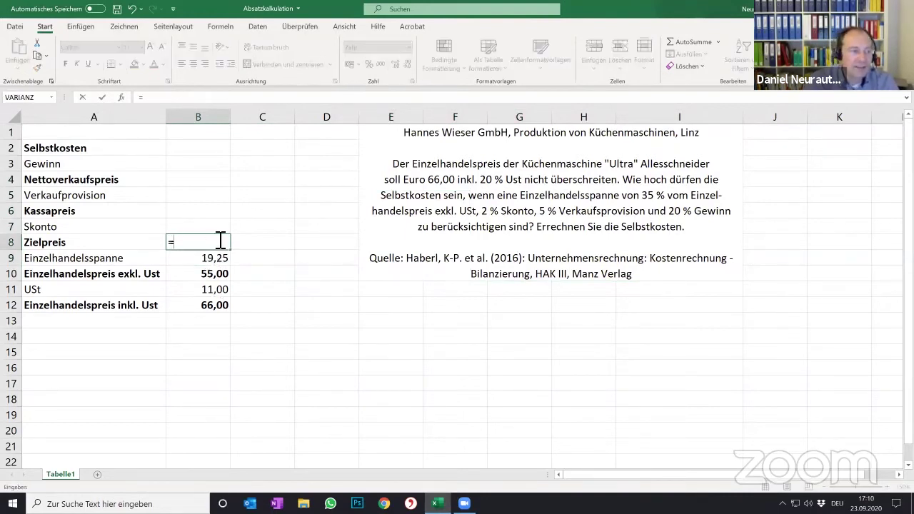
pyautogui.click(223, 276)
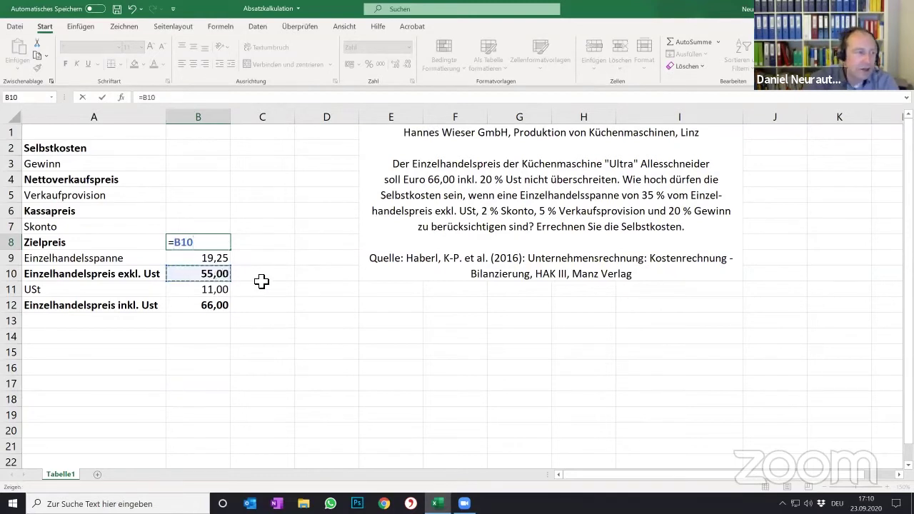
pyautogui.write('-')
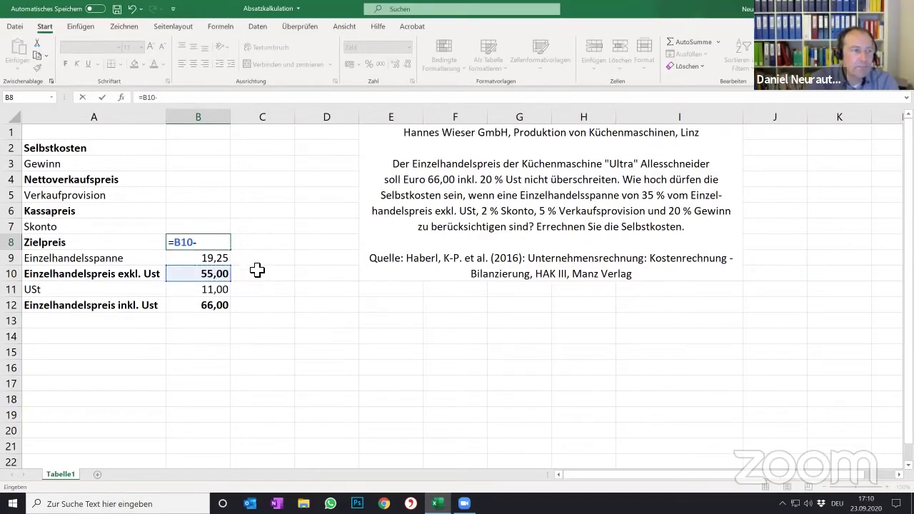
pyautogui.click(193, 263)
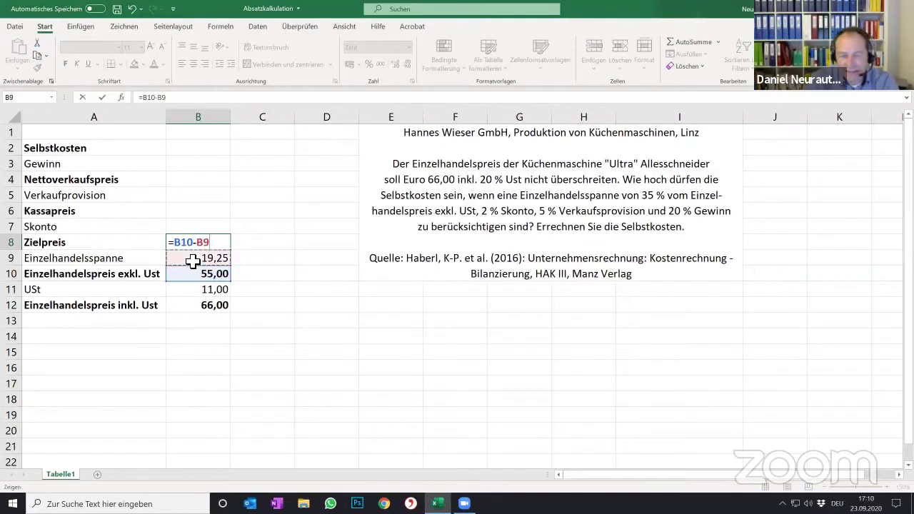
pyautogui.press('Return')
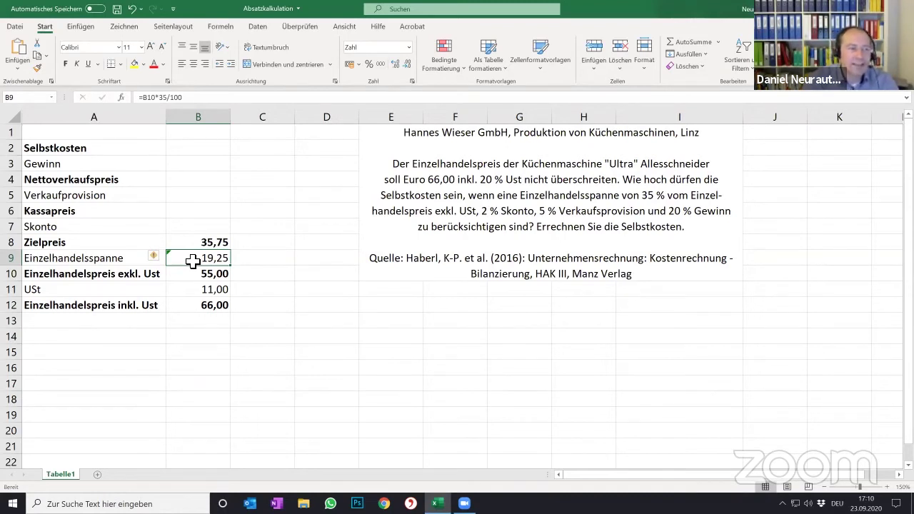
pyautogui.click(206, 243)
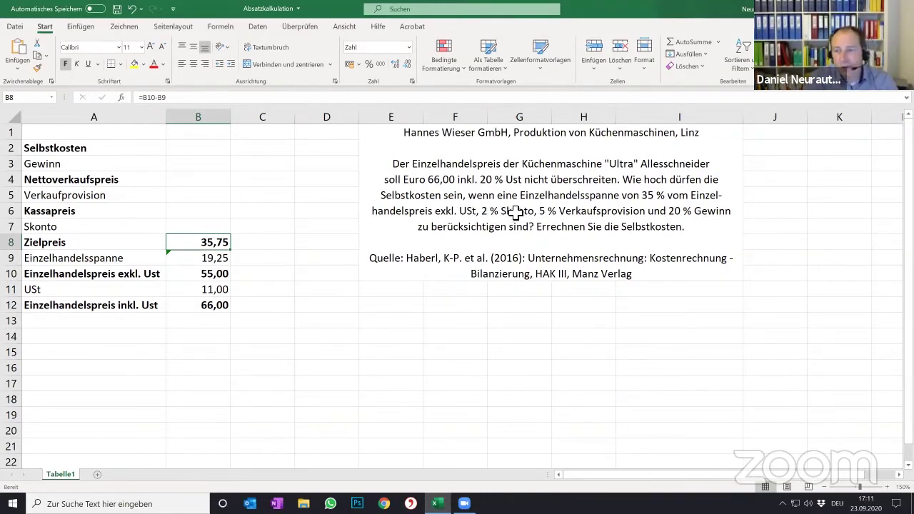
# Enter the Skonto formula in B7 as 2 % of the Zielpreis in B8, giving 0,72.
pyautogui.click(224, 228)
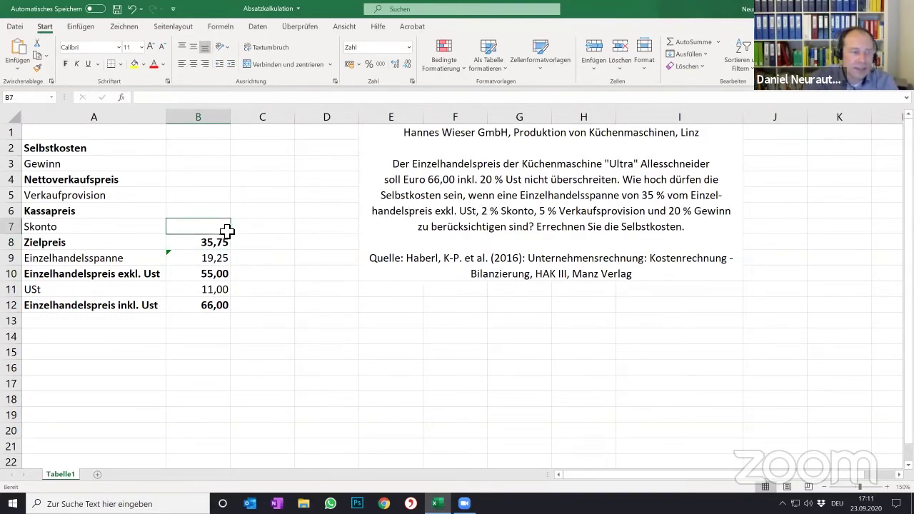
pyautogui.write('=')
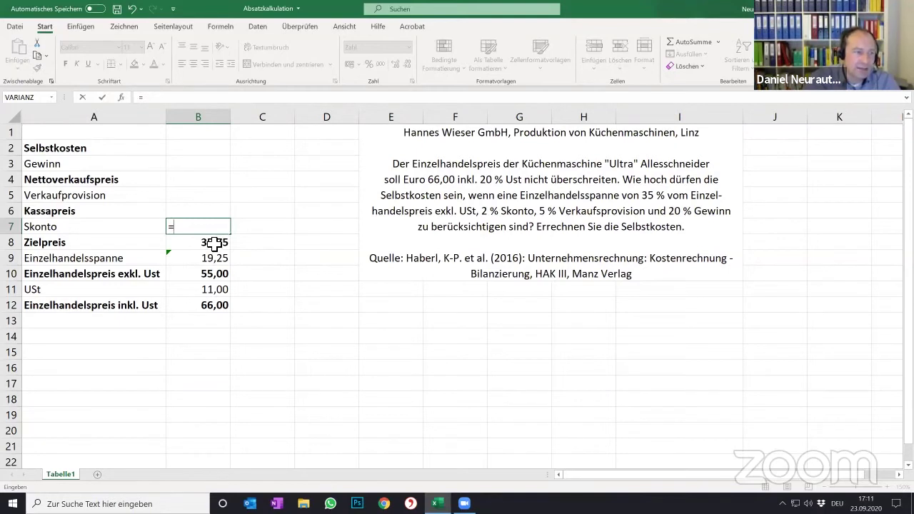
pyautogui.click(213, 243)
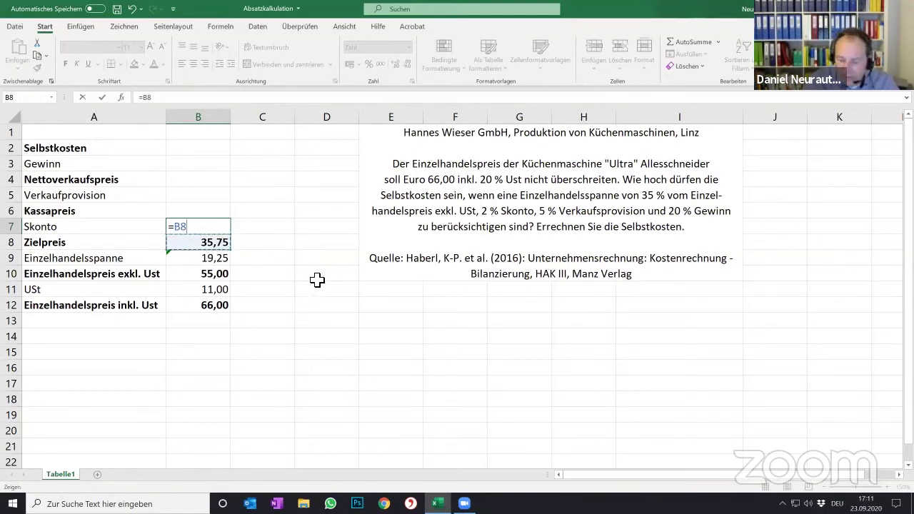
pyautogui.write('*')
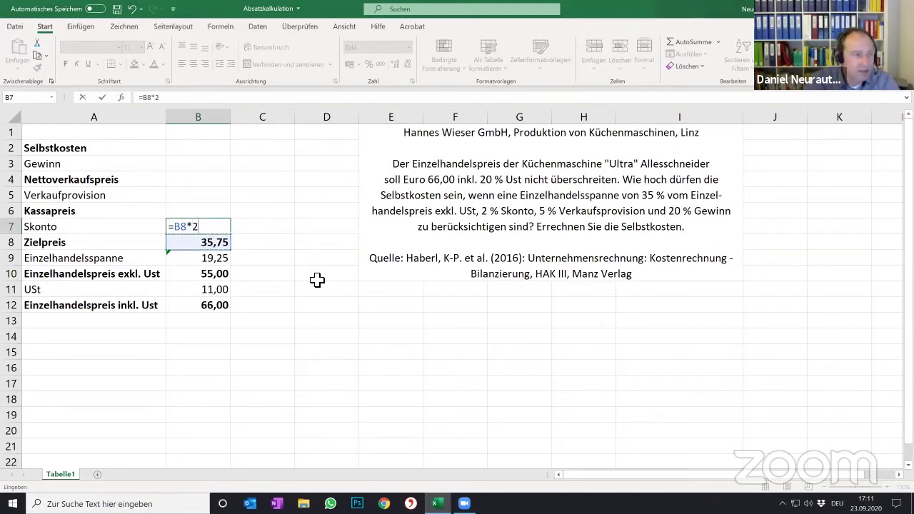
pyautogui.write('100')
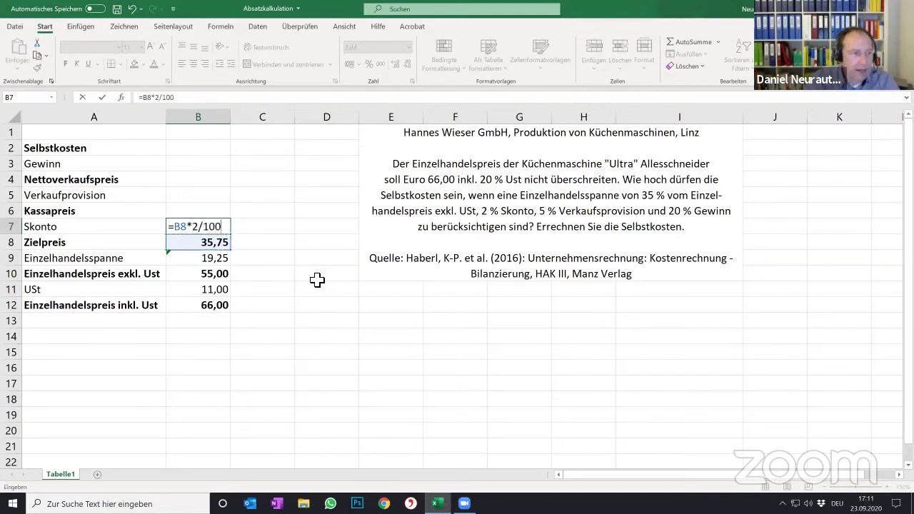
pyautogui.press('Return')
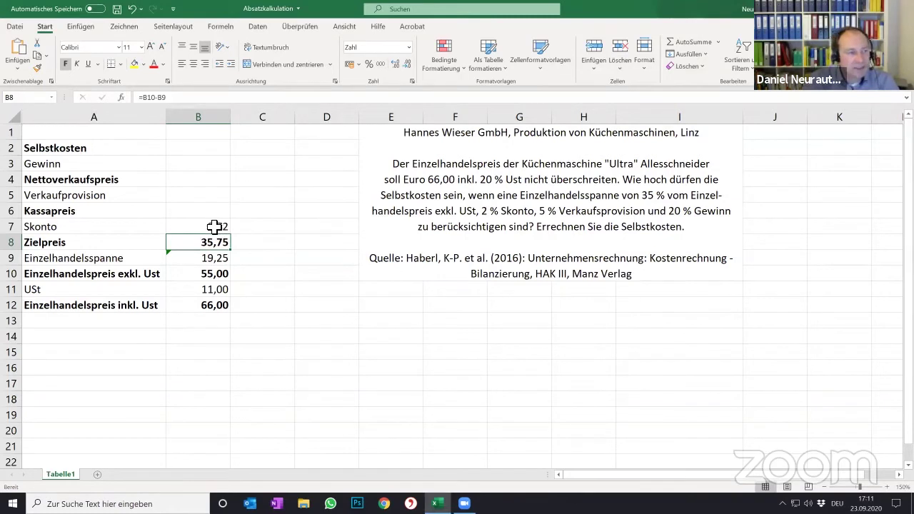
pyautogui.click(213, 209)
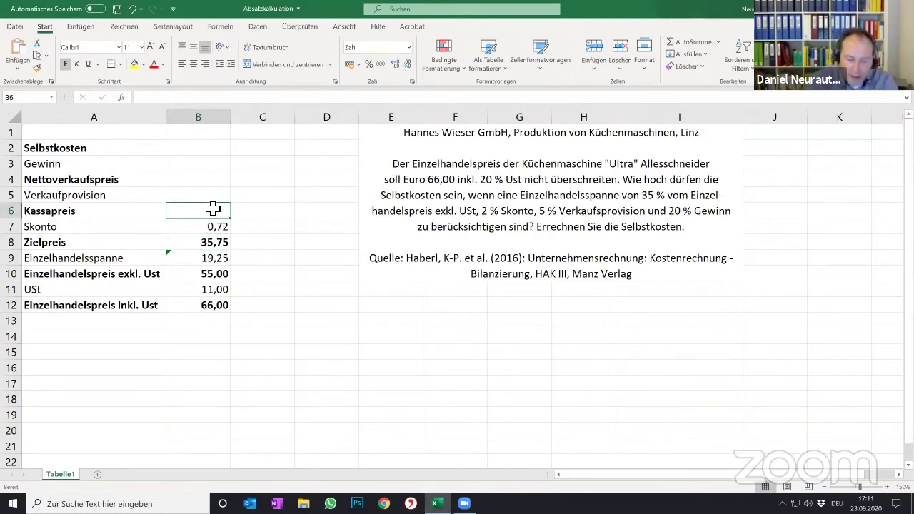
# Enter =B8-B7 in B6 so the Kassapreis reads 35,04.
pyautogui.write('=')
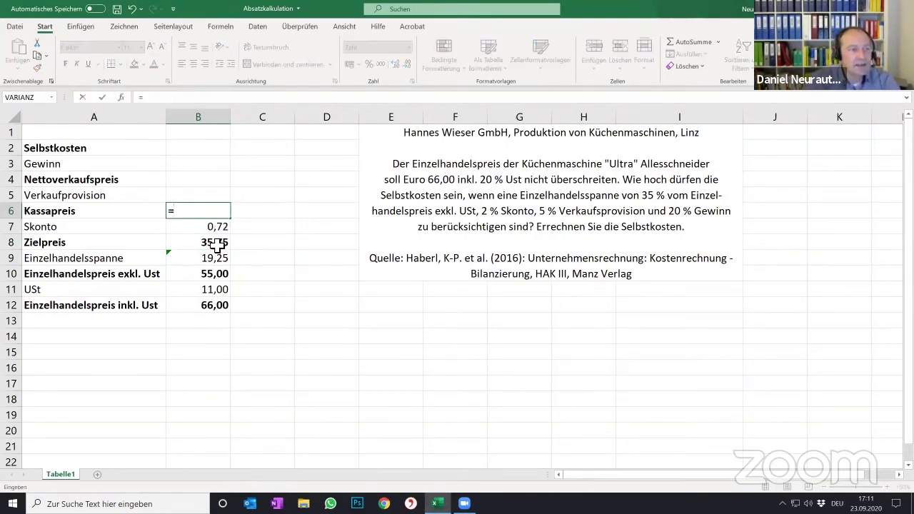
pyautogui.click(218, 243)
pyautogui.write('-')
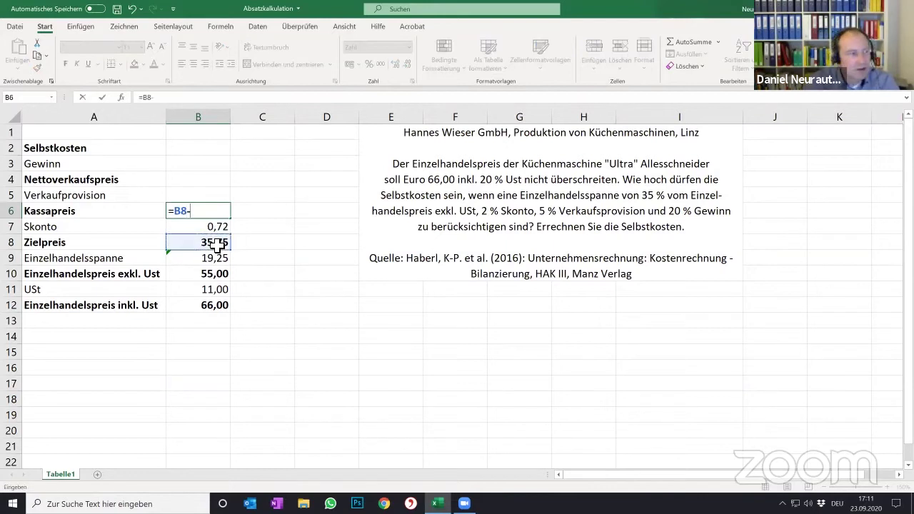
pyautogui.click(189, 230)
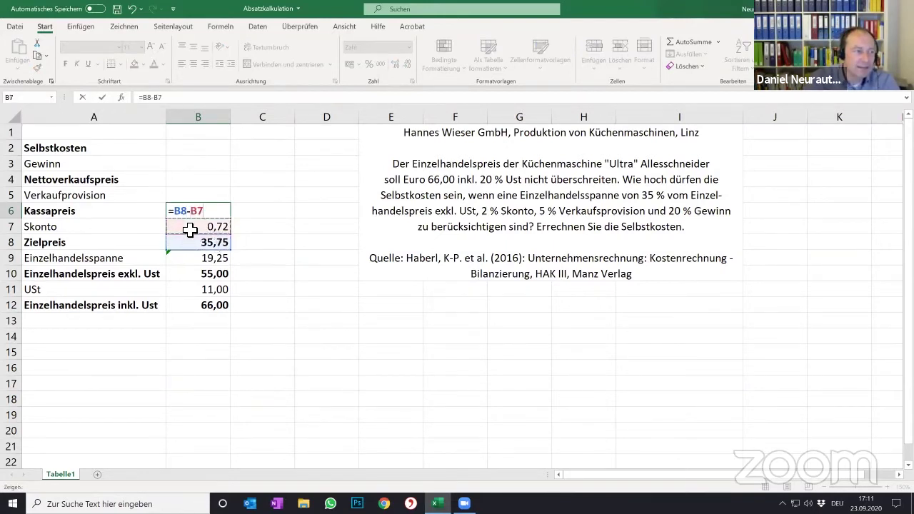
pyautogui.press('Return')
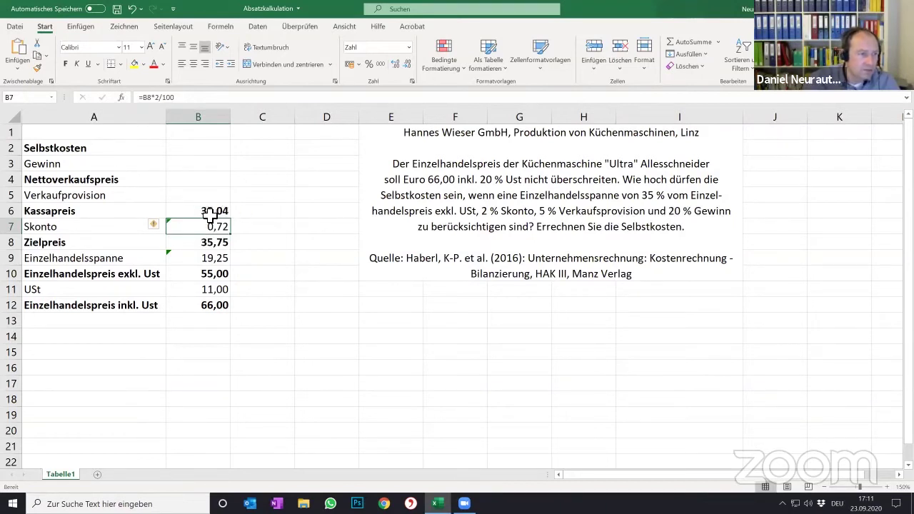
# Compare the Kassapreis formula in B6 with the Zielpreis formula in B8.
pyautogui.click(211, 214)
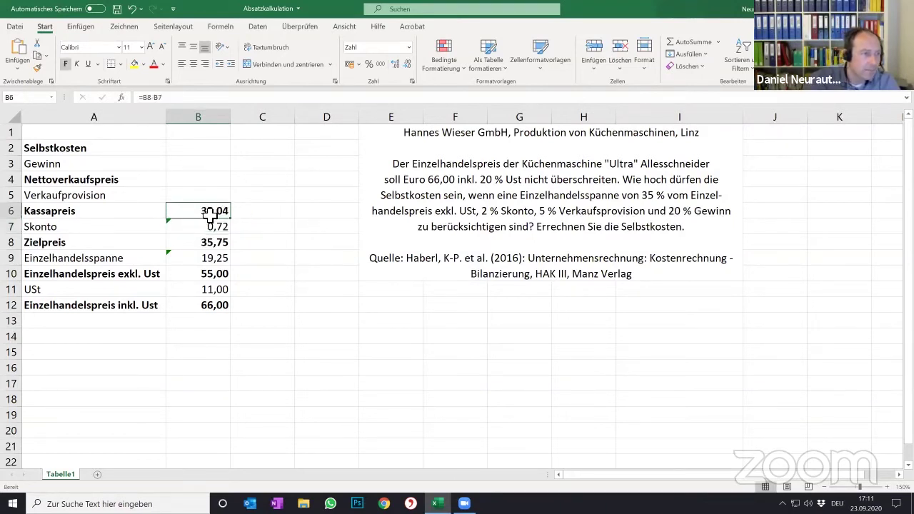
pyautogui.click(216, 243)
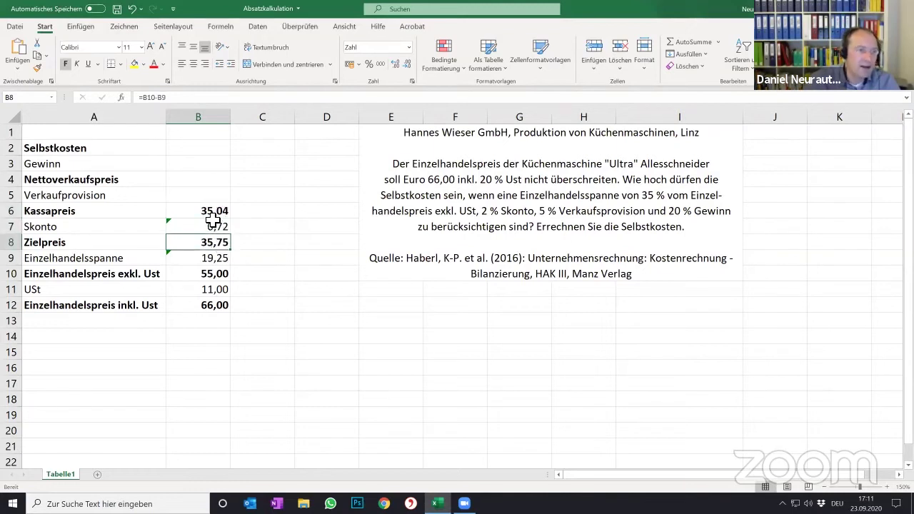
pyautogui.click(214, 224)
pyautogui.click(216, 212)
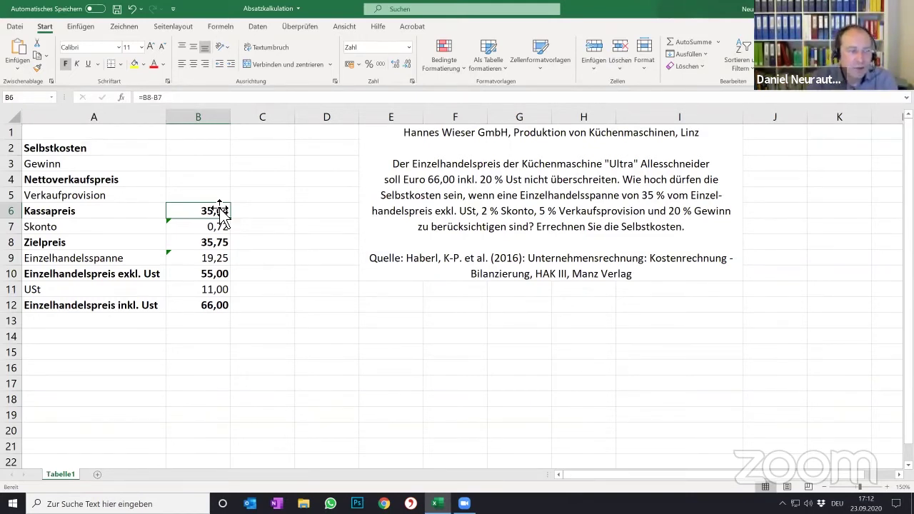
# Overwrite the Kassapreis formula in B6 with the fixed value 35,03.
pyautogui.doubleClick(222, 211)
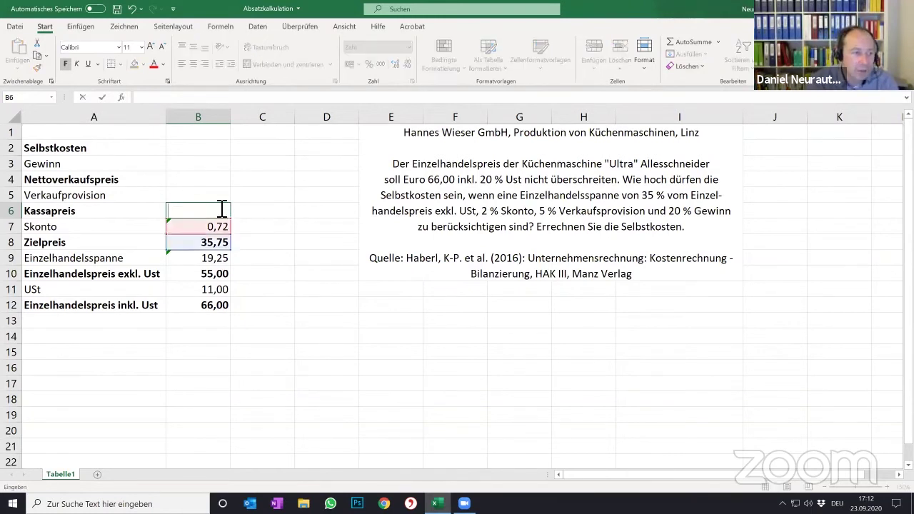
pyautogui.press('Escape')
pyautogui.write('35,0')
pyautogui.write('3')
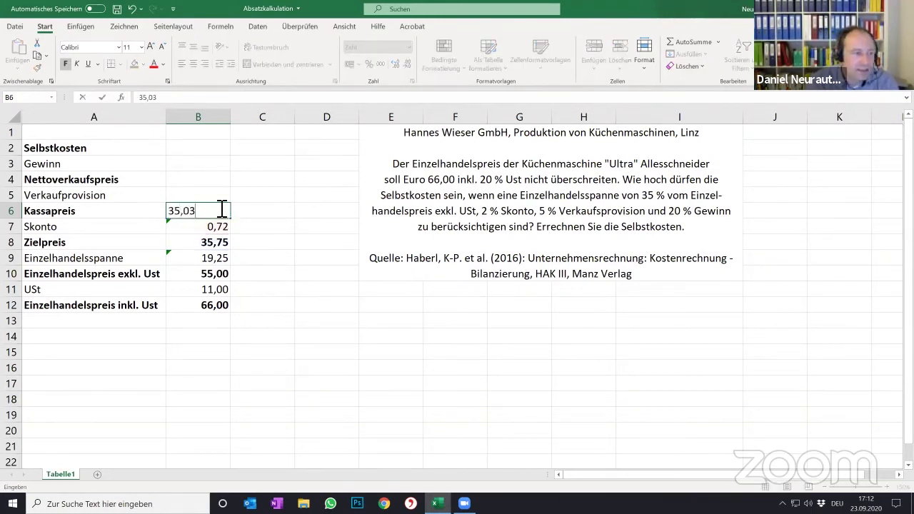
pyautogui.press('Return')
pyautogui.click(217, 197)
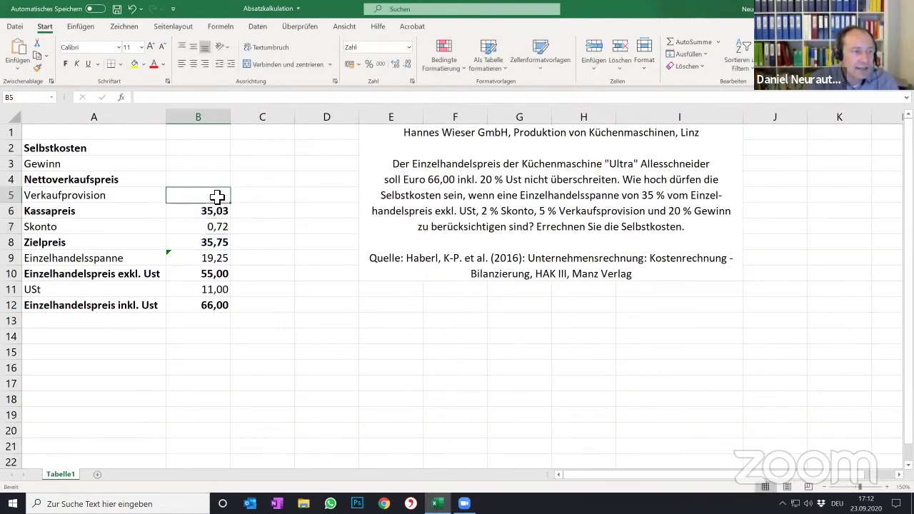
pyautogui.doubleClick(90, 200)
# Insert the missing 's' in the A5 label so it reads Verkaufsprovision.
pyautogui.click(167, 100)
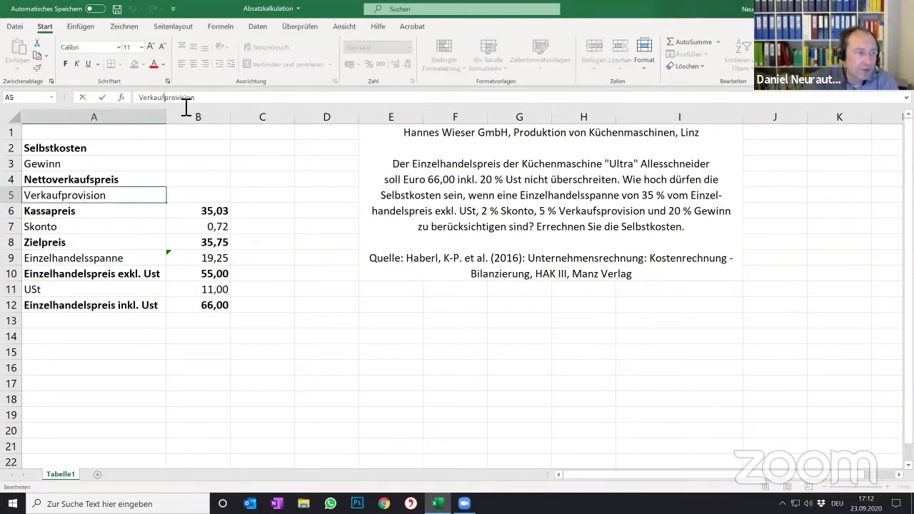
pyautogui.write('s')
pyautogui.click(200, 198)
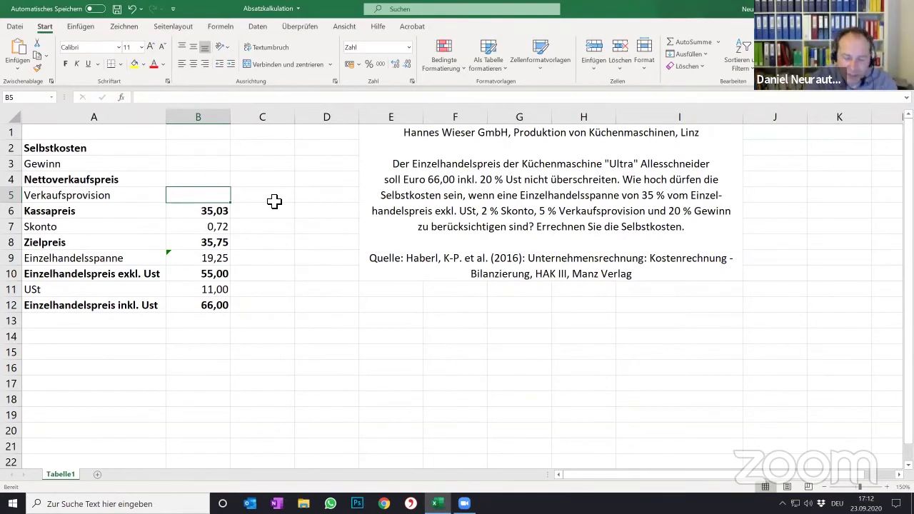
# Enter =B6*5/100 in B5 for the 1,75 Verkaufsprovision.
pyautogui.write('=')
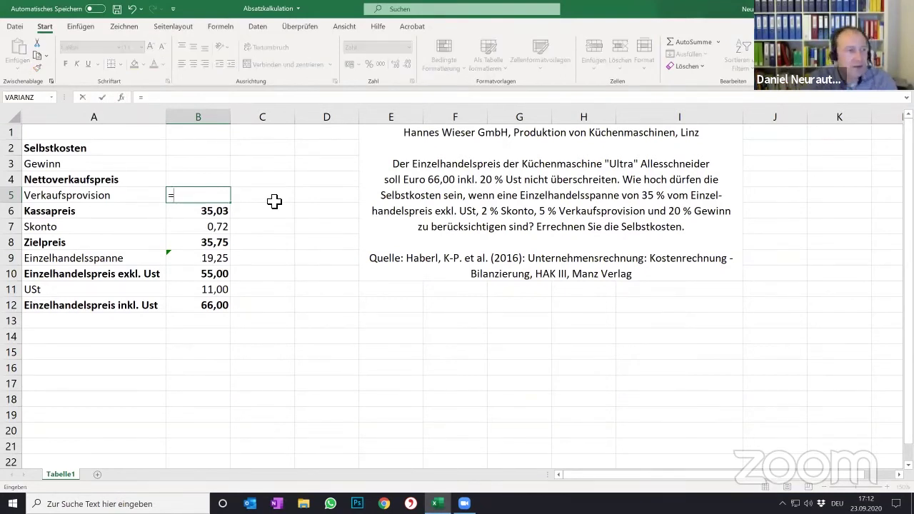
pyautogui.click(214, 211)
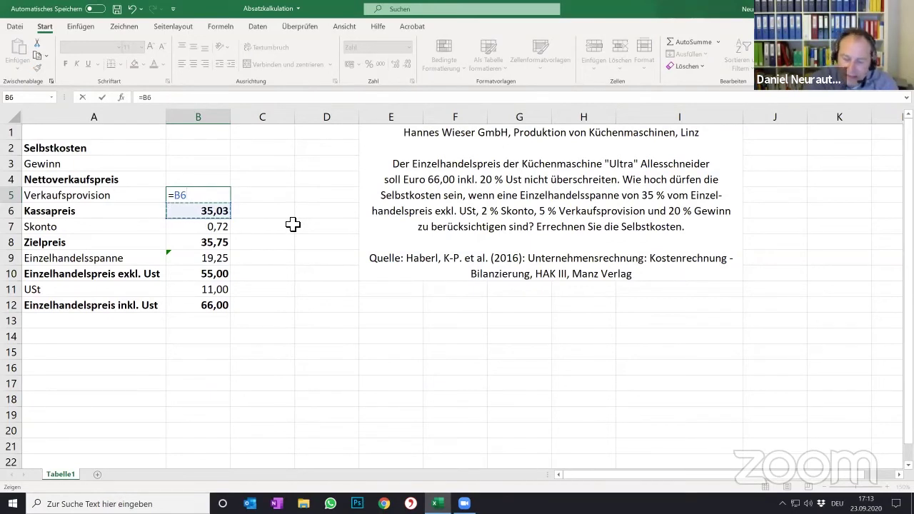
pyautogui.write('*5')
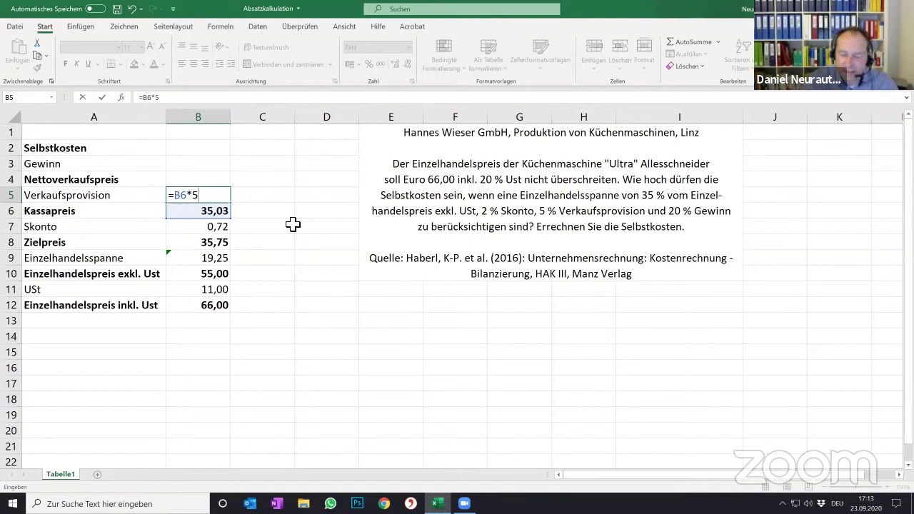
pyautogui.write('/')
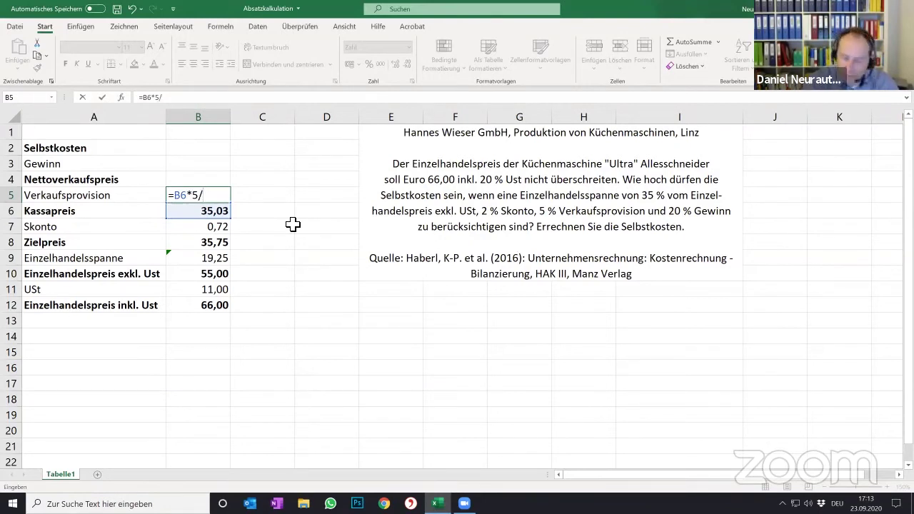
pyautogui.write('100')
pyautogui.press('Return')
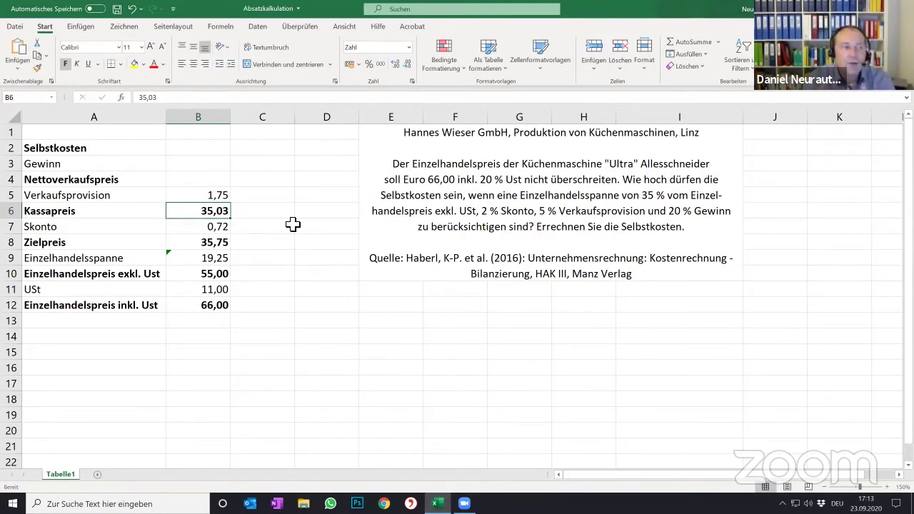
# Enter =B6-B5 in B4 so the Nettoverkaufspreis reads 33,28.
pyautogui.click(212, 184)
pyautogui.write('=')
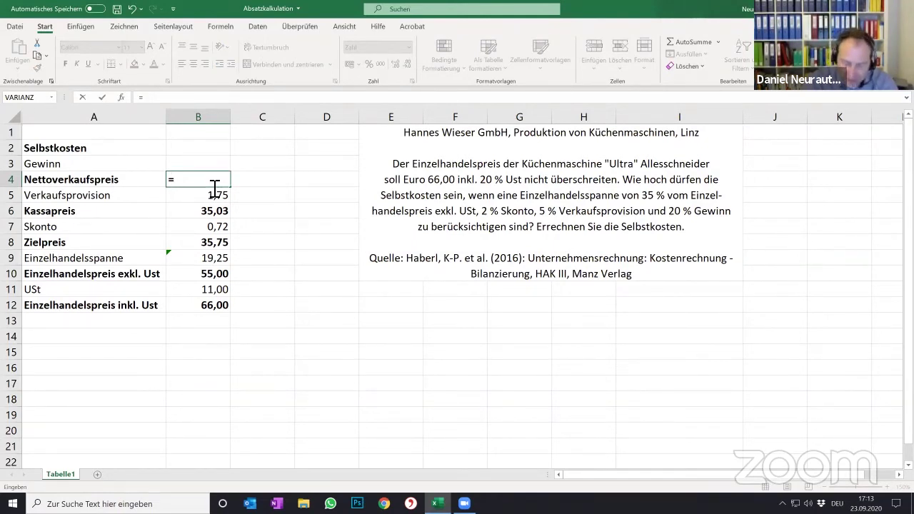
pyautogui.write('33,28')
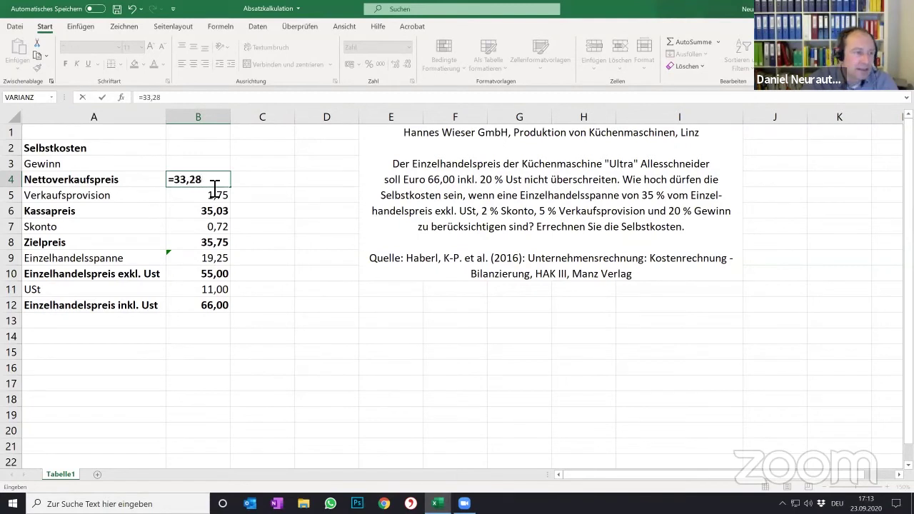
pyautogui.press('BackSpace')
pyautogui.press('BackSpace')
pyautogui.press('BackSpace')
pyautogui.press('BackSpace')
pyautogui.press('BackSpace')
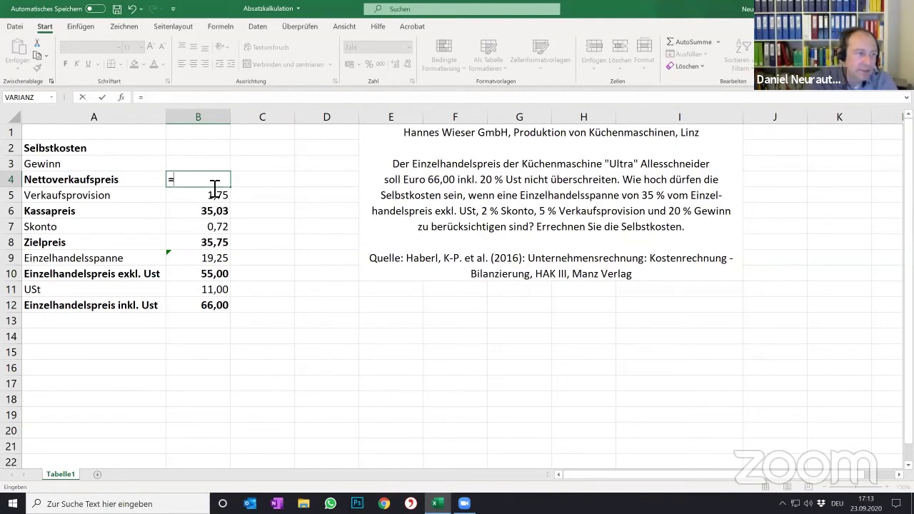
pyautogui.click(204, 214)
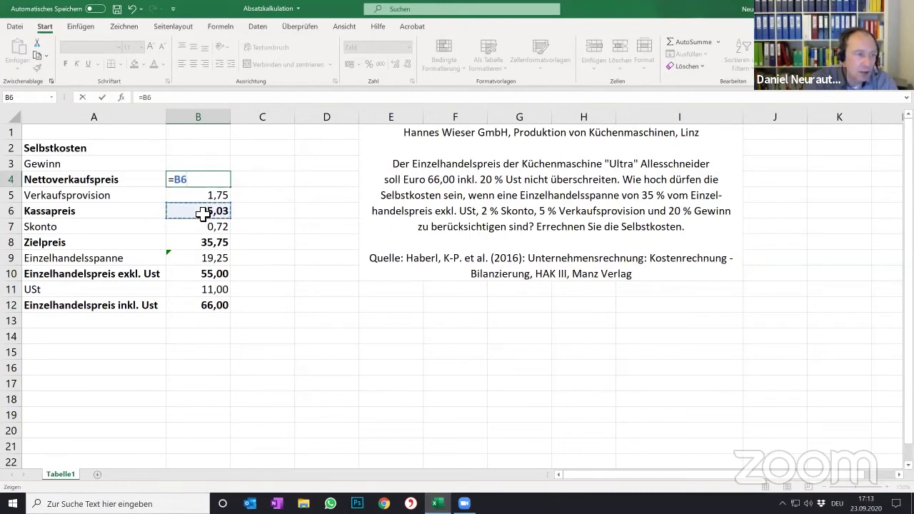
pyautogui.write('-')
pyautogui.click(221, 196)
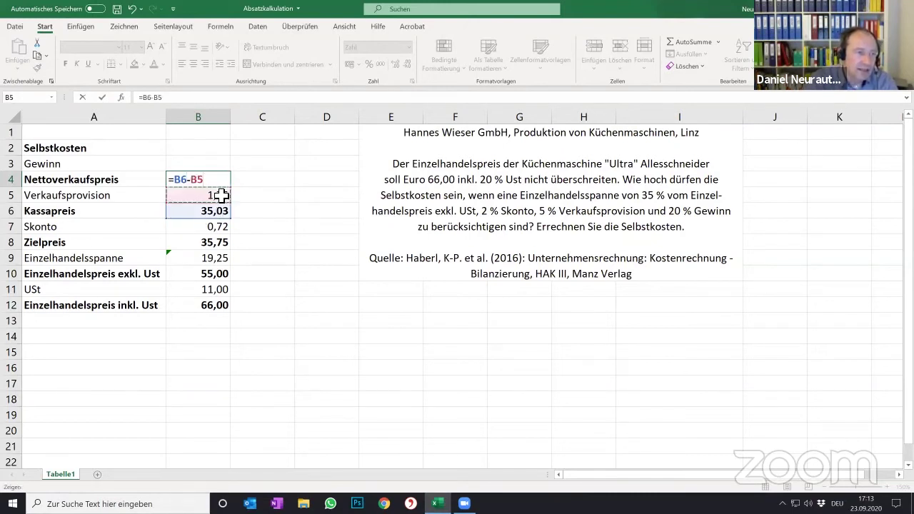
pyautogui.press('Return')
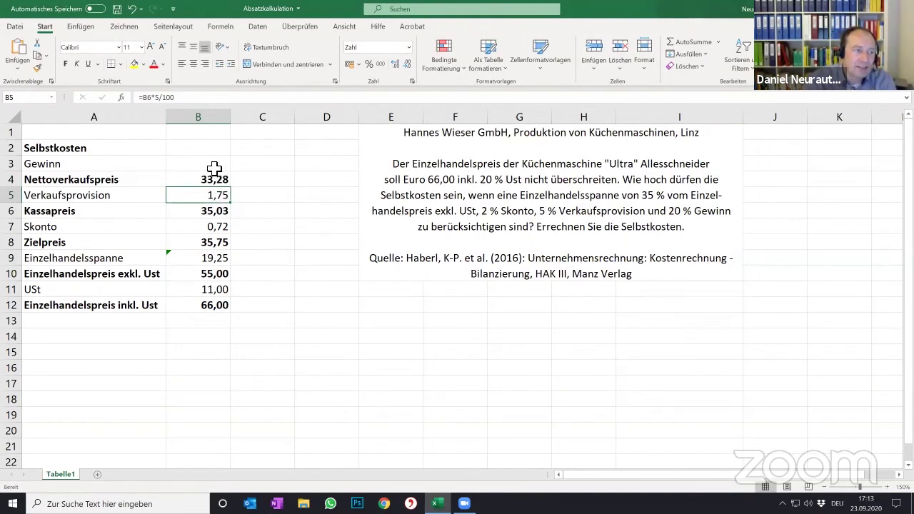
pyautogui.click(214, 167)
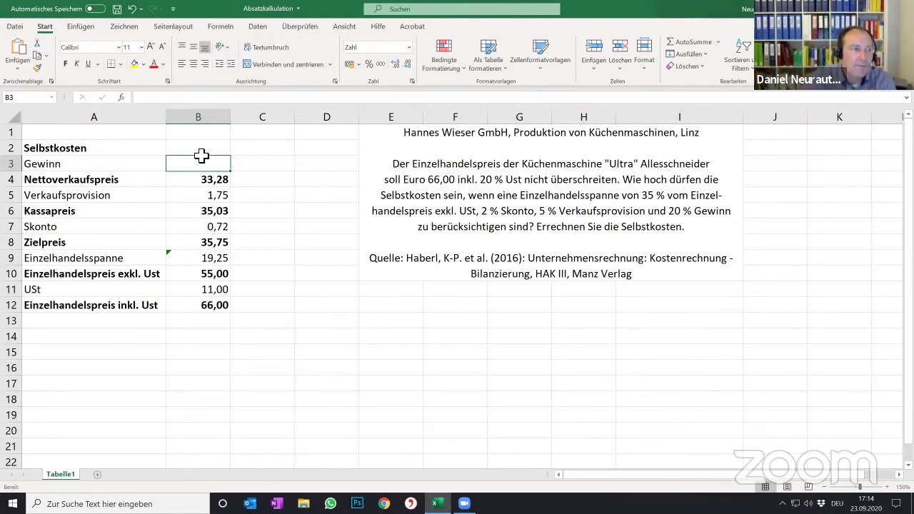
# Enter =B4*20/120 in B3 so the Gewinn shows 5,55 of the 33,28 net price.
pyautogui.click(214, 179)
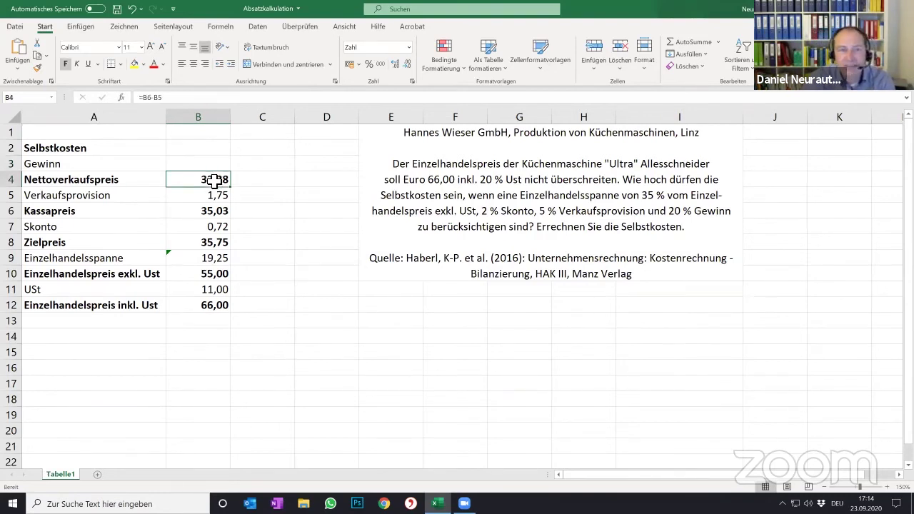
pyautogui.click(212, 167)
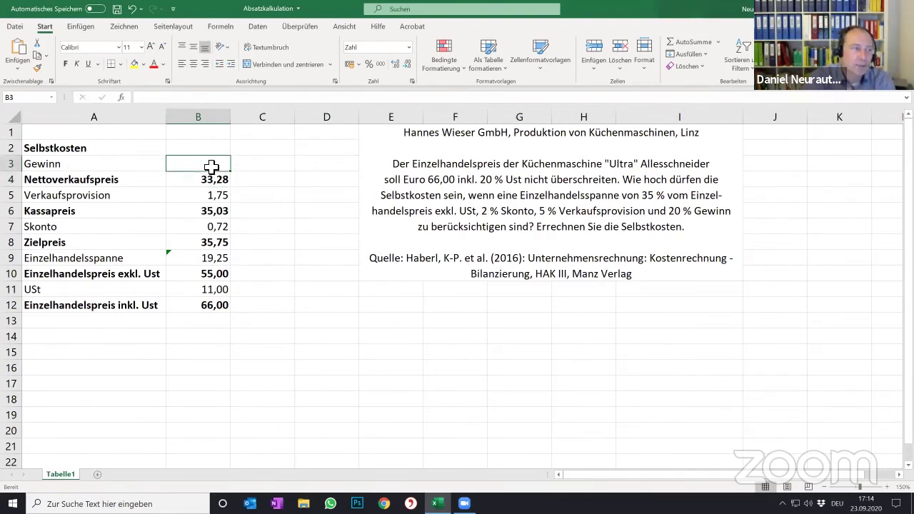
pyautogui.write('=')
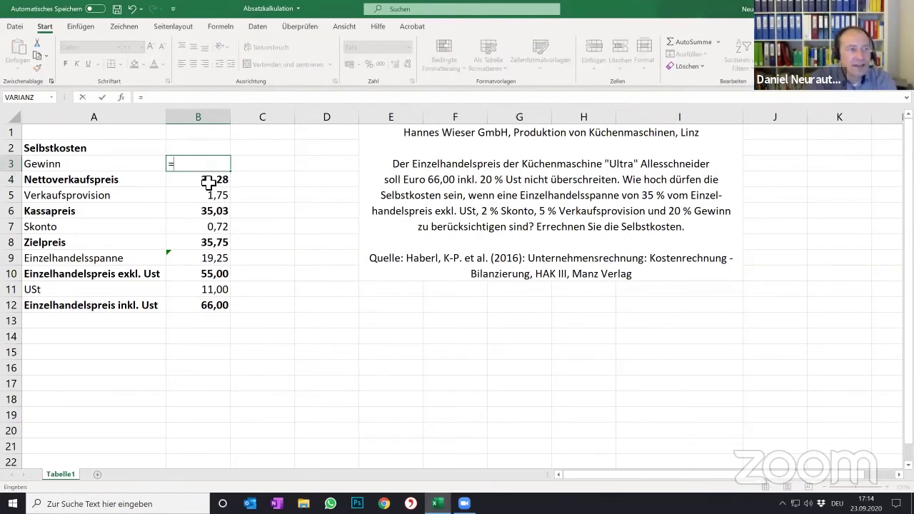
pyautogui.click(208, 182)
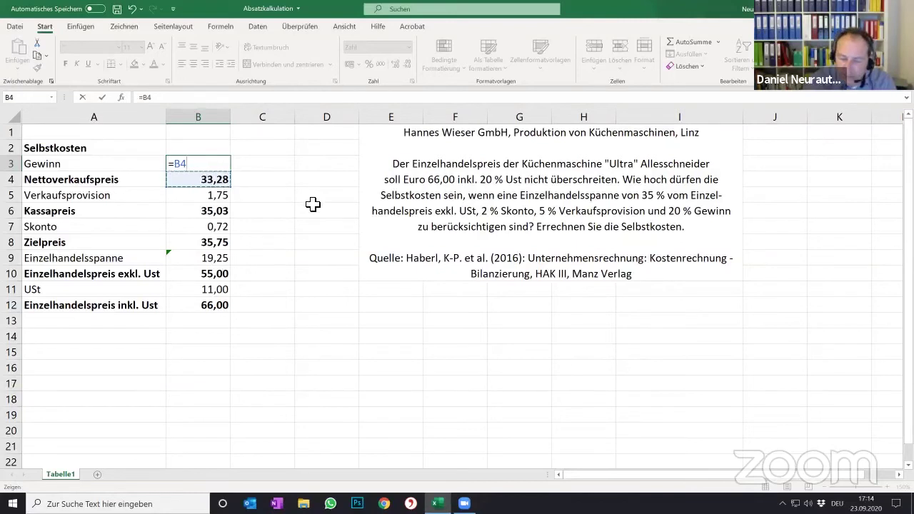
pyautogui.write('*20/')
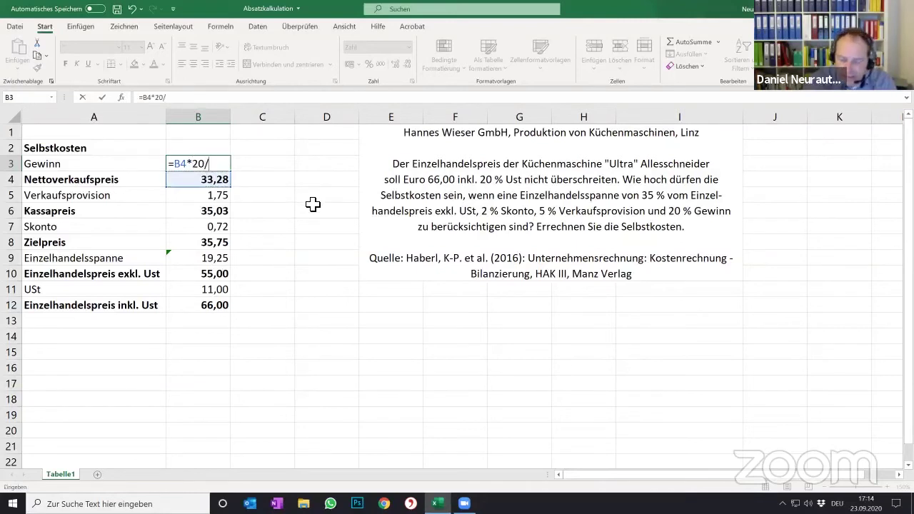
pyautogui.write('120')
pyautogui.press('Return')
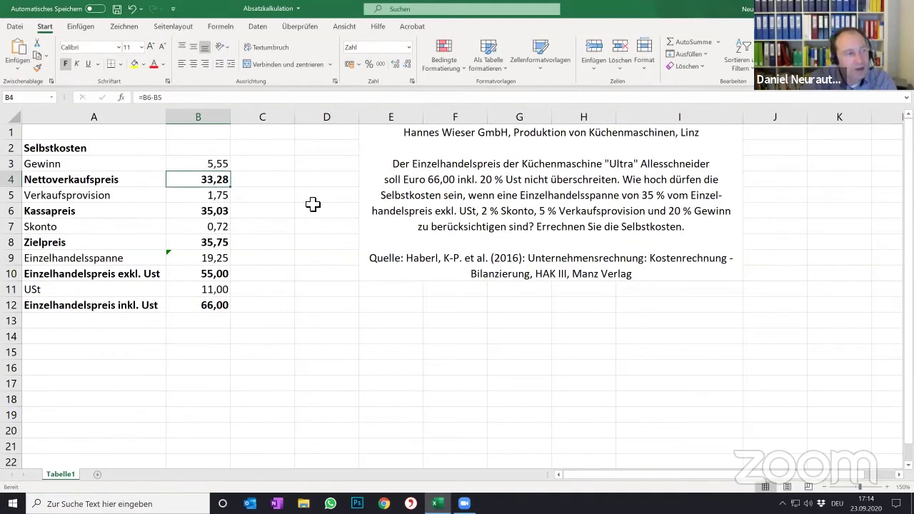
pyautogui.click(208, 152)
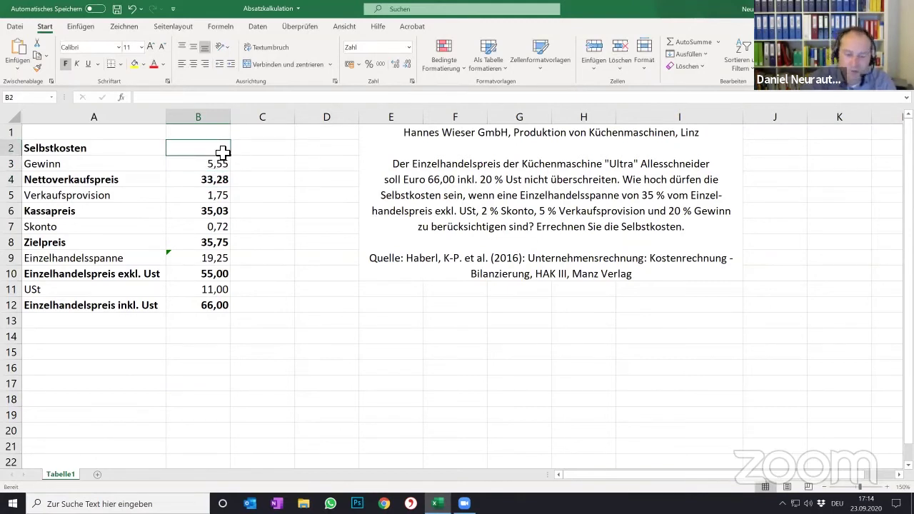
# Enter =B4-B3 in B2 so Selbstkosten reads 27,73.
pyautogui.write('=')
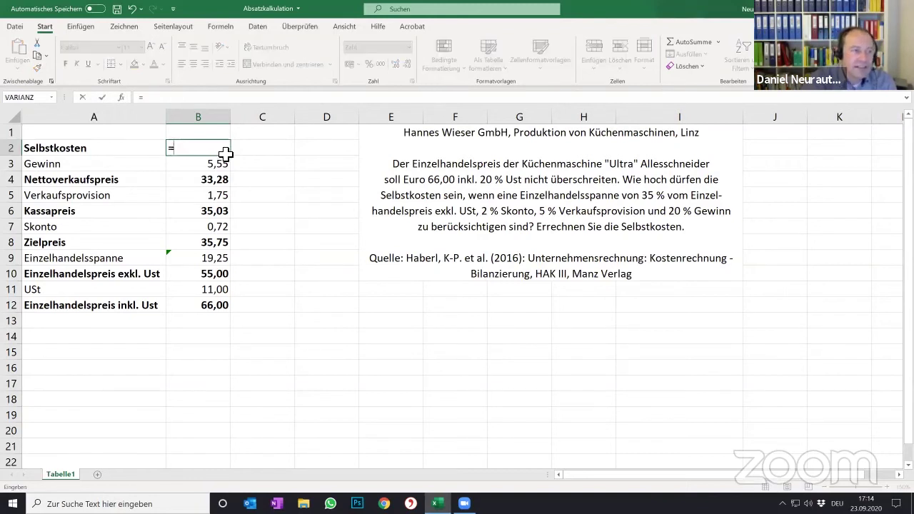
pyautogui.click(216, 183)
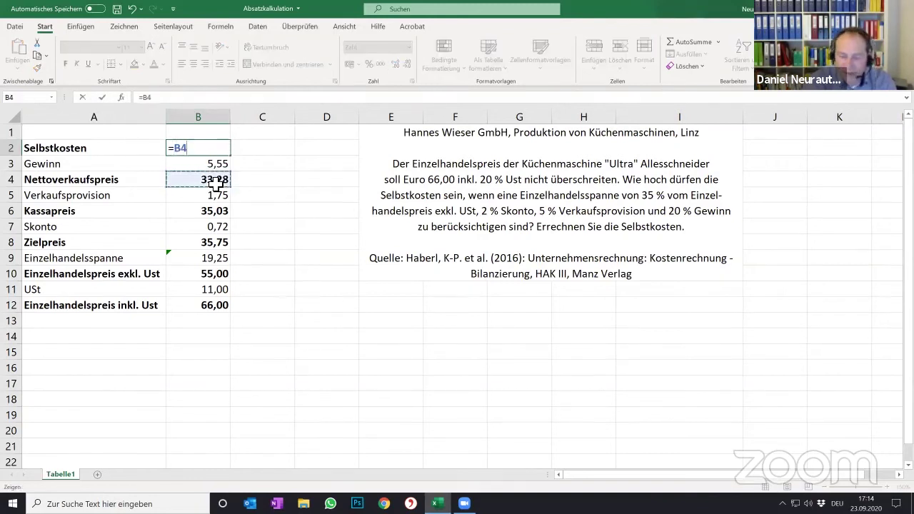
pyautogui.write('-')
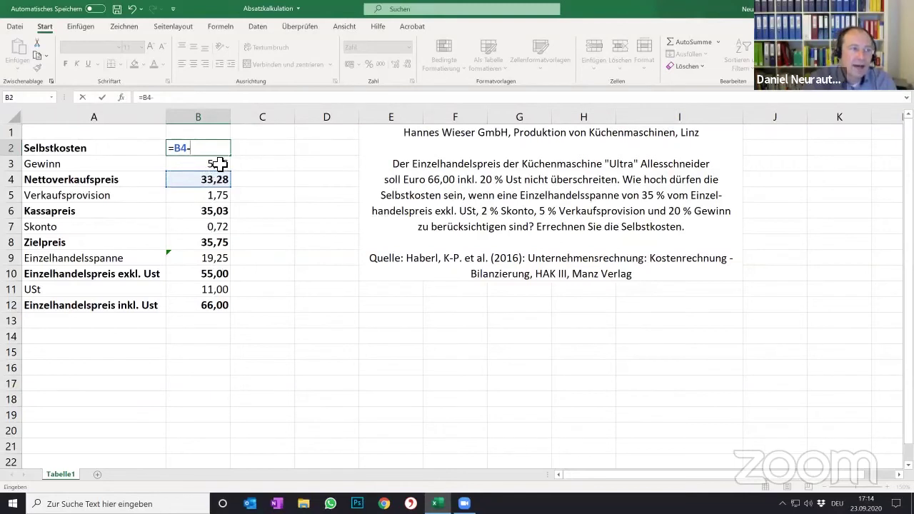
pyautogui.click(219, 165)
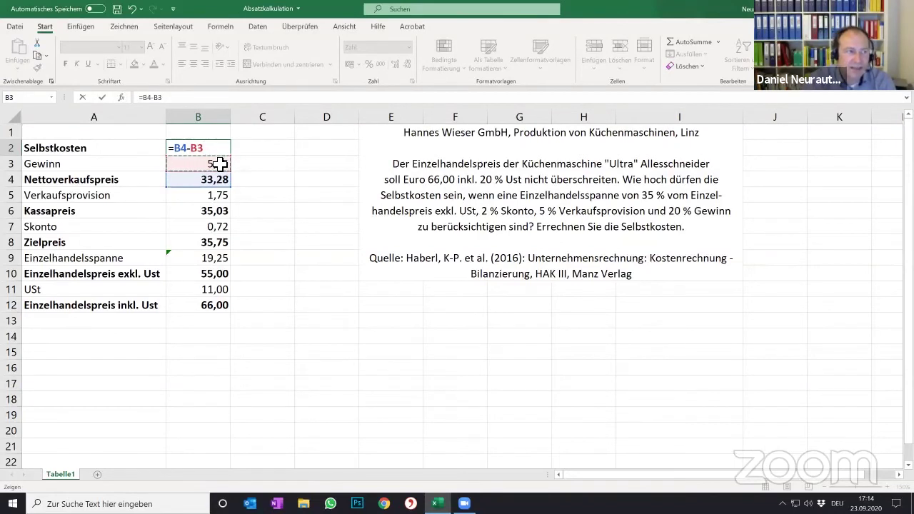
pyautogui.press('Return')
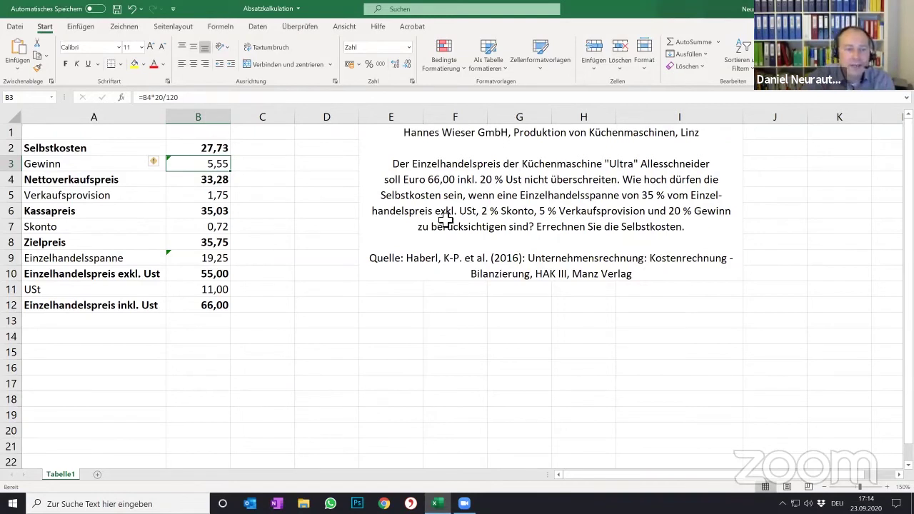
pyautogui.click(596, 230)
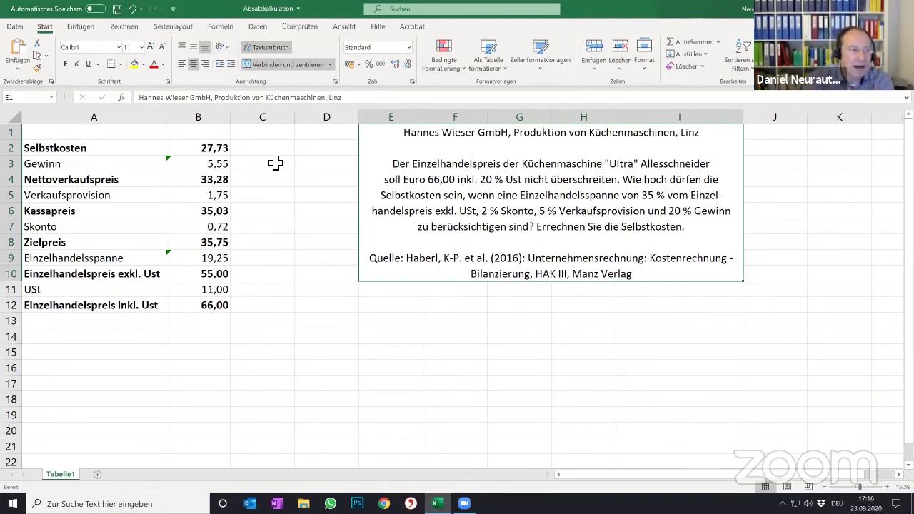
pyautogui.click(259, 149)
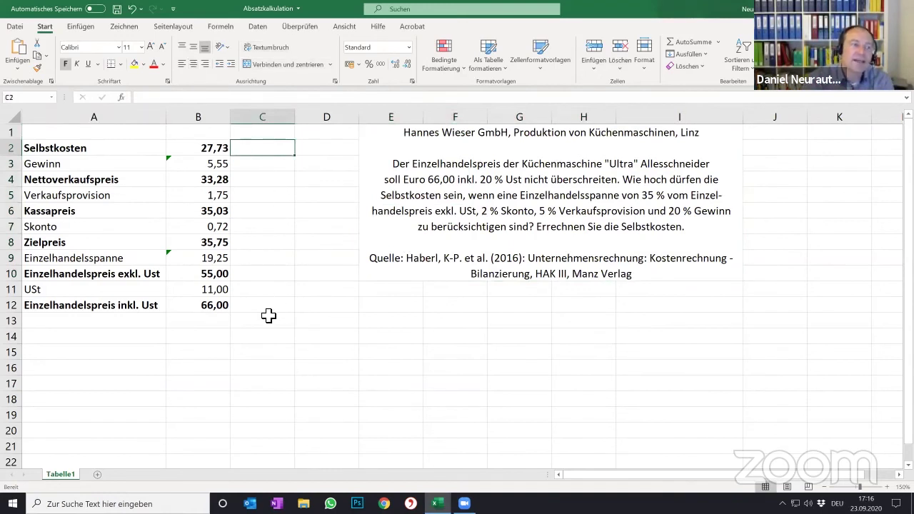